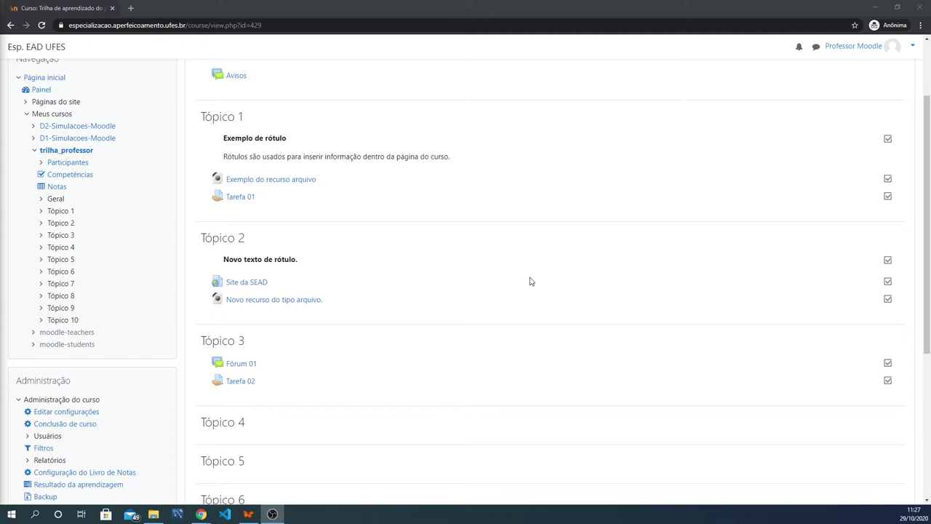
Turn on editing mode for the trilha_professor course
{"action": "scroll", "coordinate": [577, 293], "scroll_direction": "up", "scroll_amount": 2}
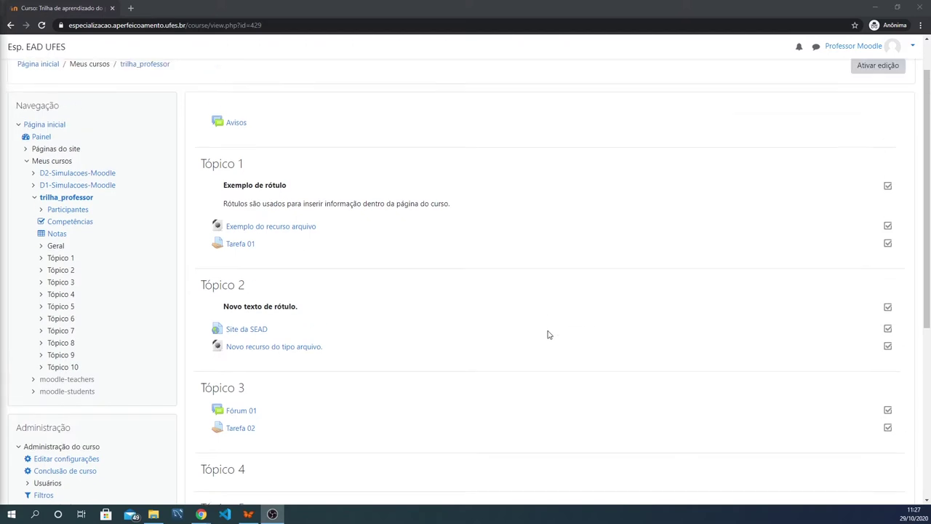
{"action": "left_click", "coordinate": [880, 116]}
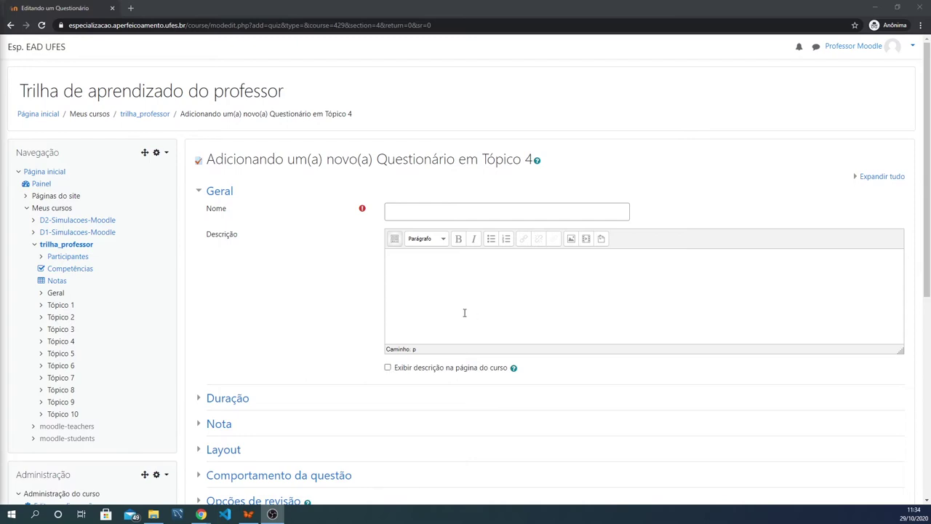
In Duração, try "As tentativas abertas são enviadas automaticamente" for expired time, and restore the option requiring submission before time expires
{"action": "left_click", "coordinate": [200, 195]}
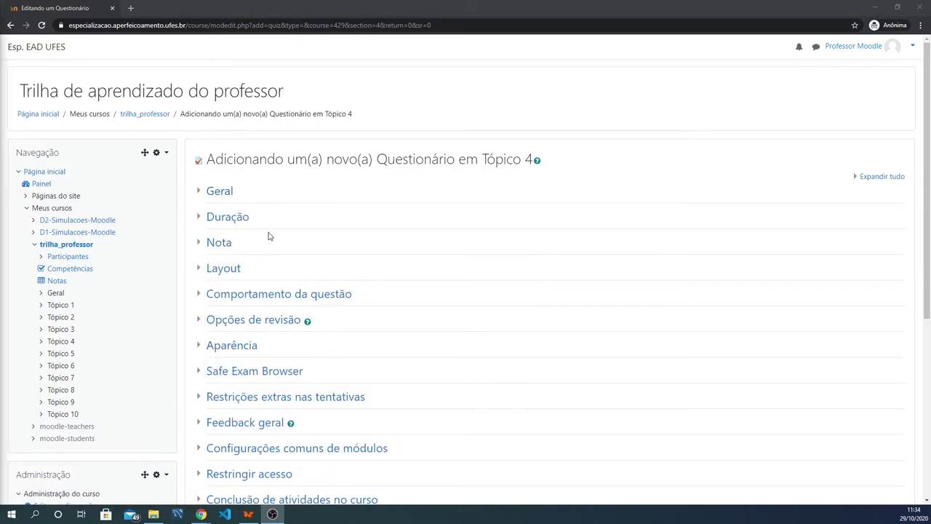
{"action": "left_click", "coordinate": [201, 220]}
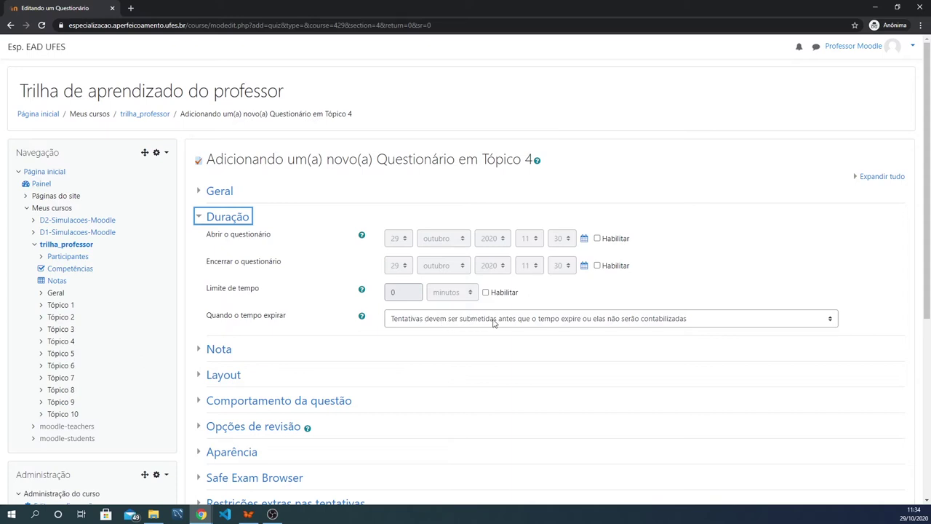
{"action": "left_click", "coordinate": [682, 320]}
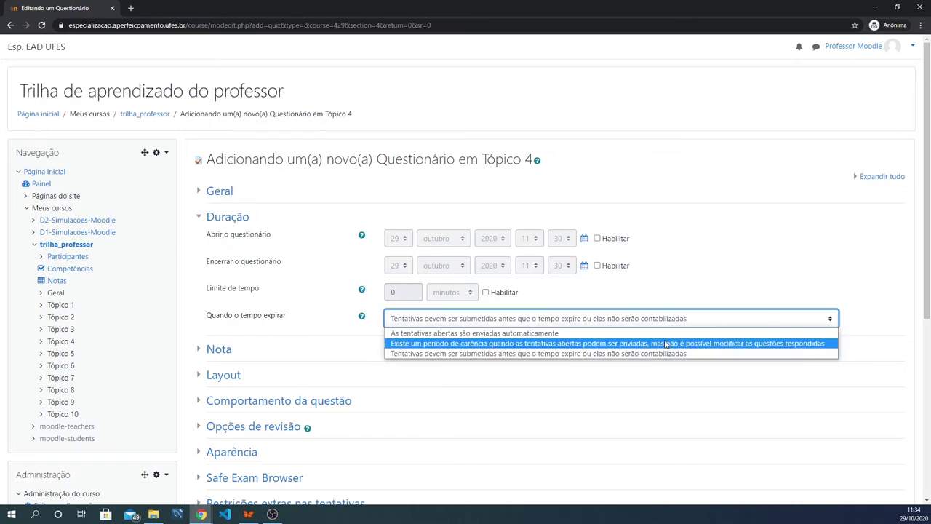
{"action": "left_click", "coordinate": [576, 334]}
{"action": "left_click", "coordinate": [584, 322]}
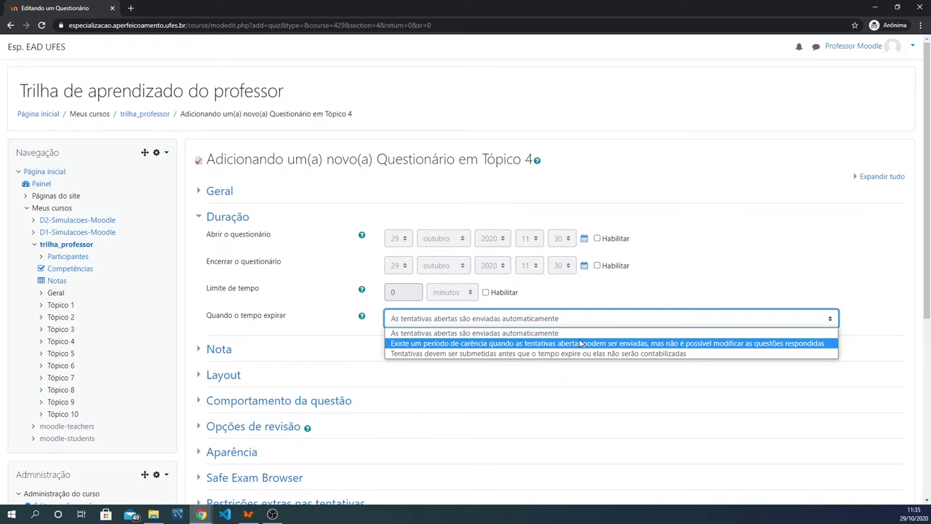
{"action": "left_click", "coordinate": [529, 355]}
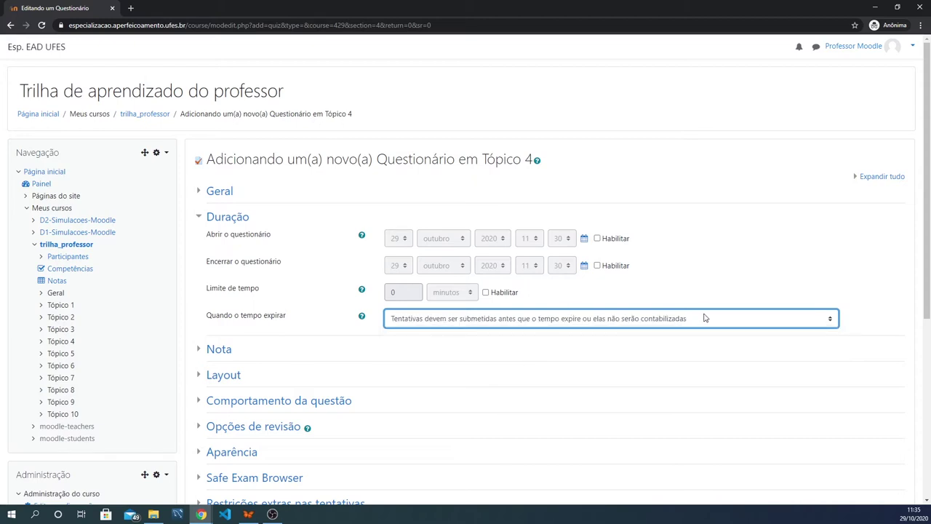
{"action": "left_click", "coordinate": [231, 217]}
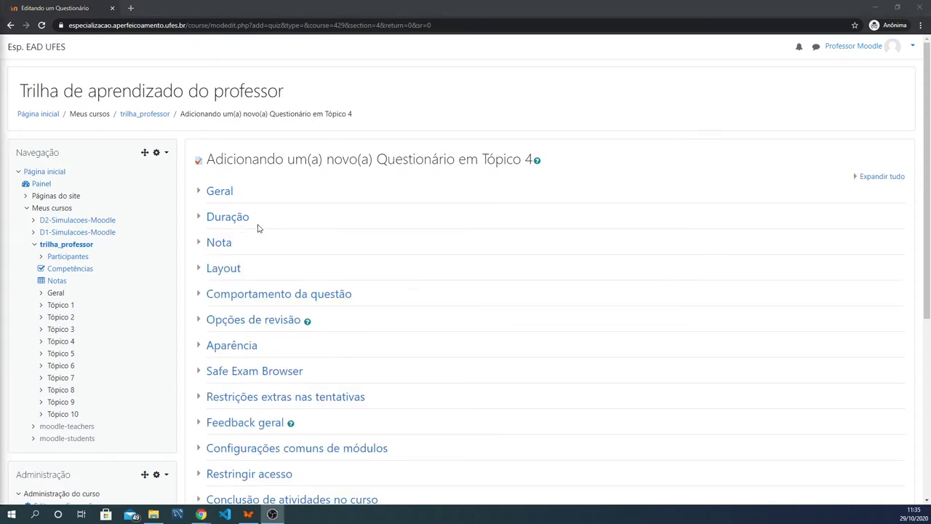
In the quiz's Nota settings, try limiting Tentativas permitidas to 1 and restore it to Ilimitado
{"action": "left_click", "coordinate": [203, 247]}
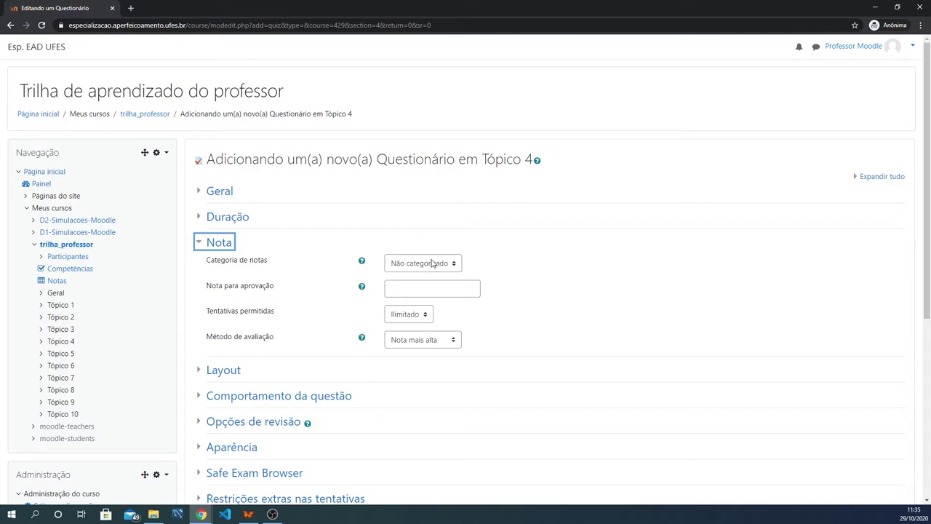
{"action": "left_click", "coordinate": [410, 318]}
{"action": "left_click", "coordinate": [405, 340]}
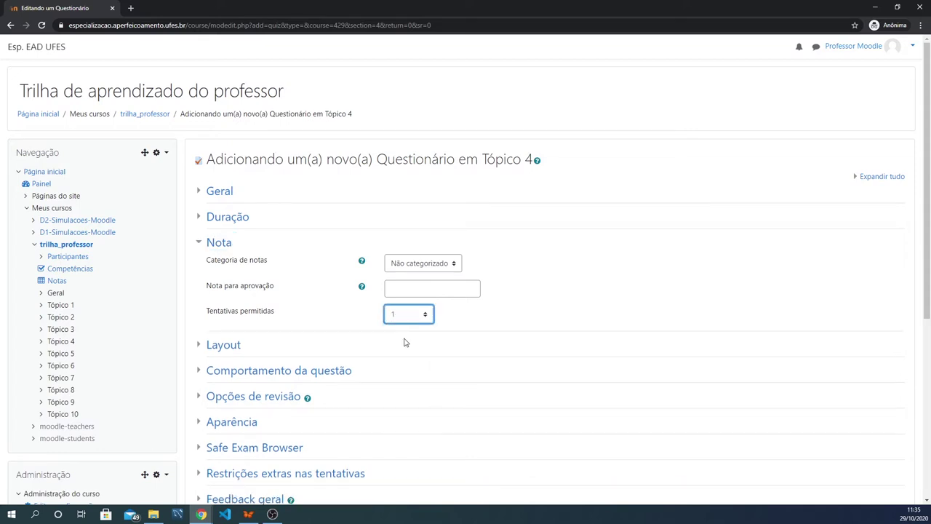
{"action": "left_click", "coordinate": [408, 314]}
{"action": "left_click", "coordinate": [411, 326]}
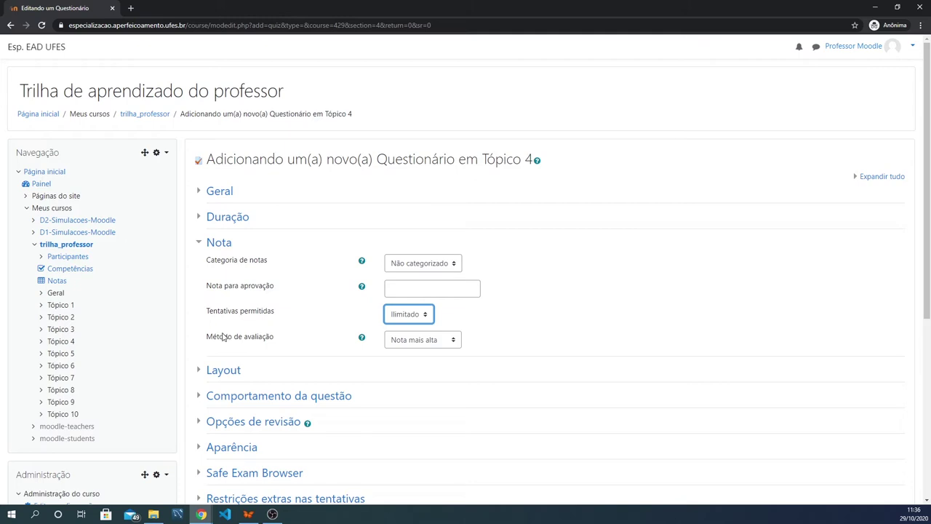
Examine the available Método de avaliação options and collapse the Nota section
{"action": "left_click", "coordinate": [431, 340]}
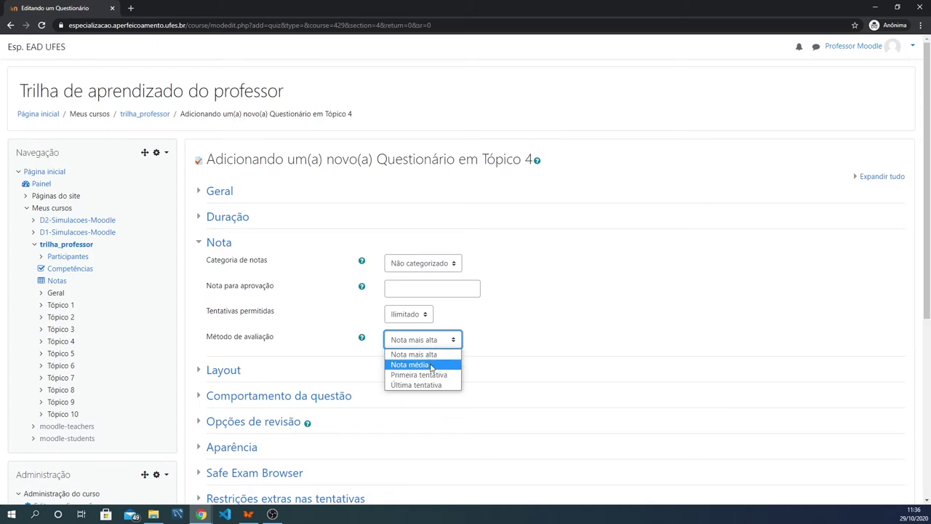
{"action": "left_click", "coordinate": [542, 351]}
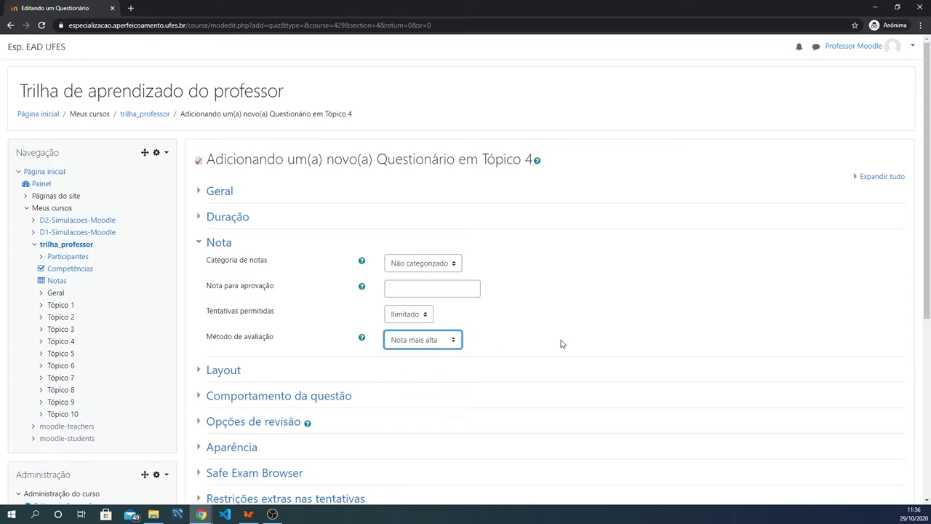
{"action": "left_click", "coordinate": [450, 338]}
{"action": "left_click", "coordinate": [449, 339]}
{"action": "left_click", "coordinate": [198, 244]}
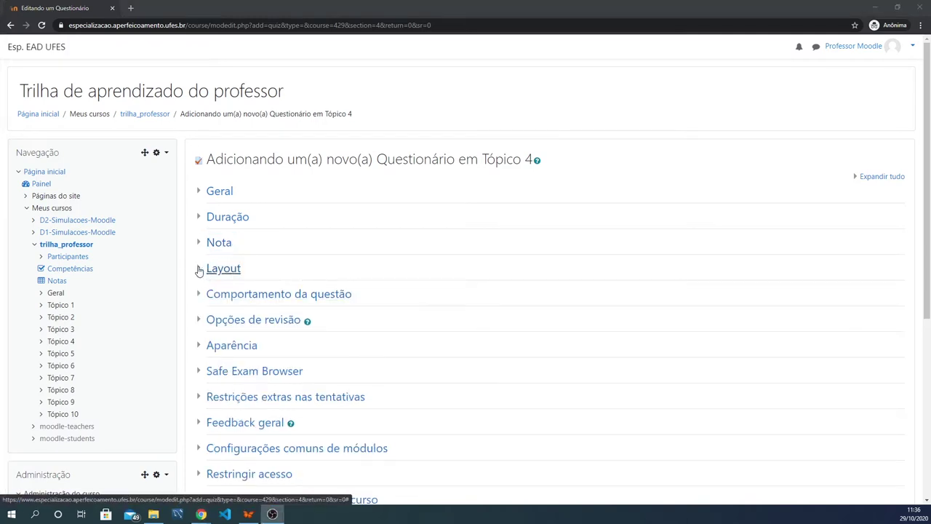
In the quiz's Layout settings, set Nova página to "Nunca, todas as questões em uma página"
{"action": "left_click", "coordinate": [200, 270]}
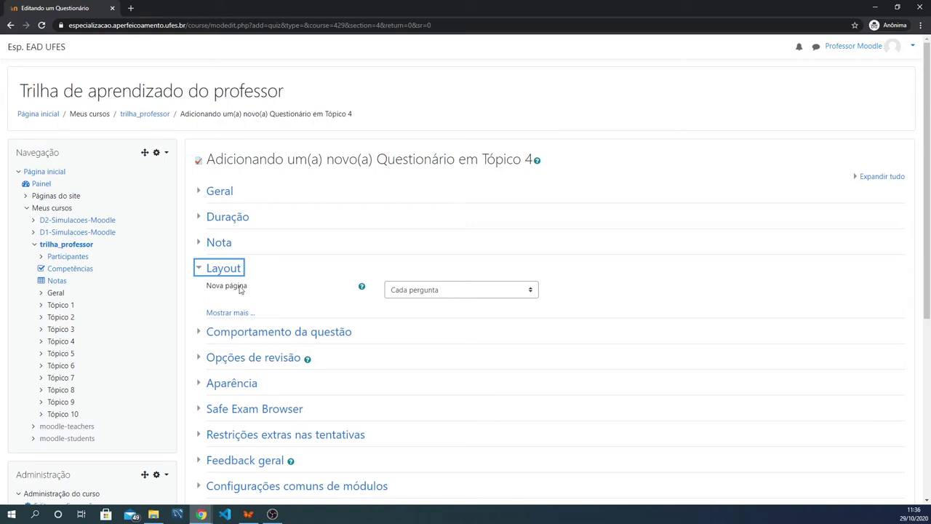
{"action": "left_click", "coordinate": [479, 293]}
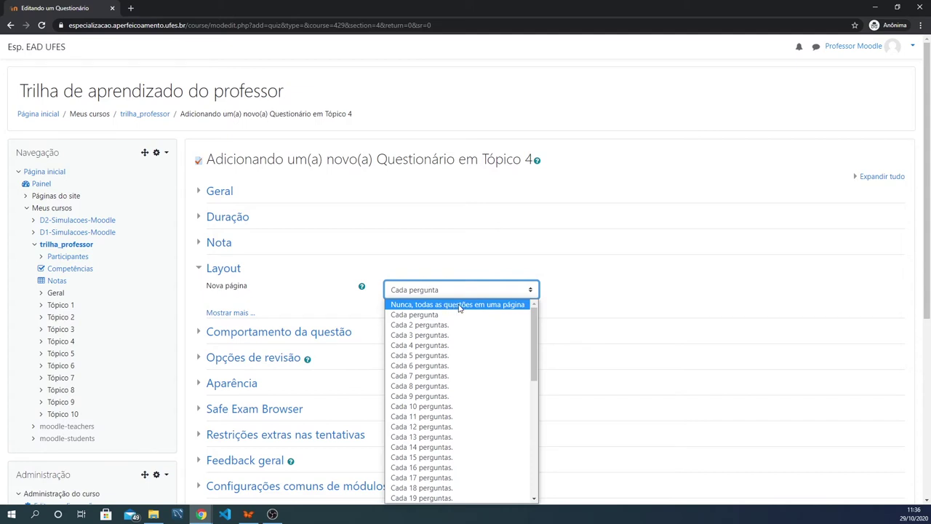
{"action": "left_click", "coordinate": [459, 305]}
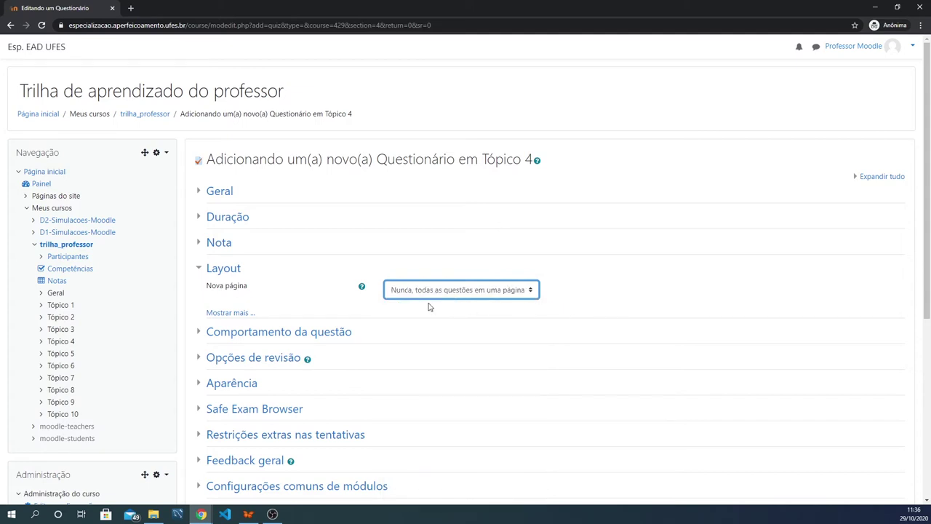
Reveal the additional Layout settings, examine the Método de navegação options, and collapse the section
{"action": "left_click", "coordinate": [241, 314]}
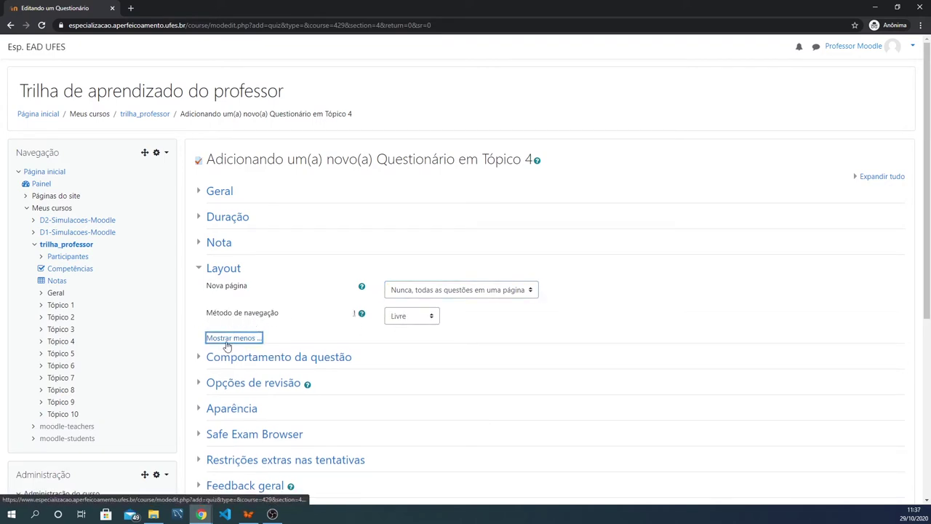
{"action": "left_click", "coordinate": [416, 315]}
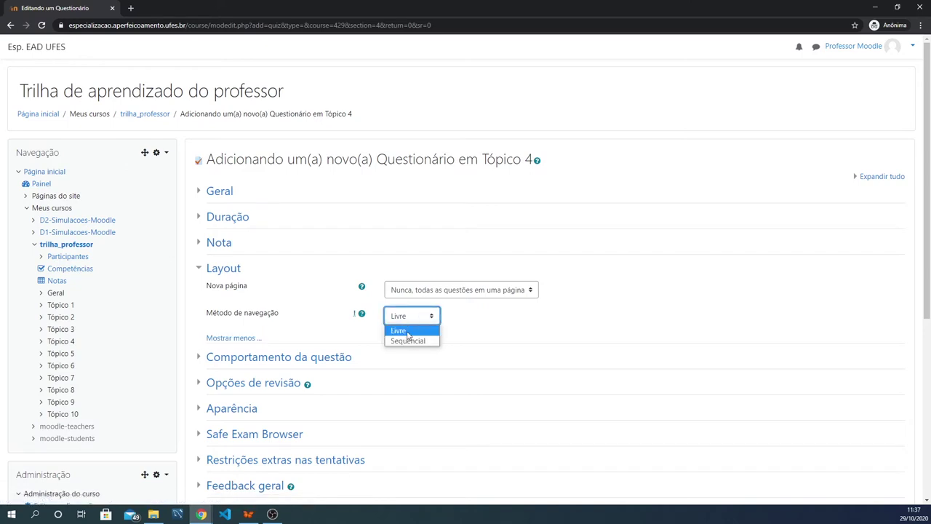
{"action": "left_click", "coordinate": [416, 317]}
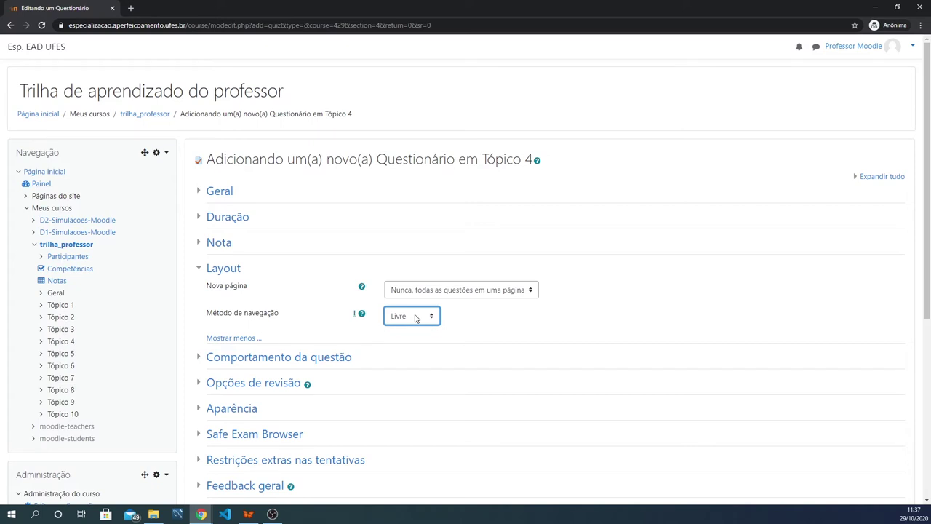
{"action": "left_click", "coordinate": [416, 317]}
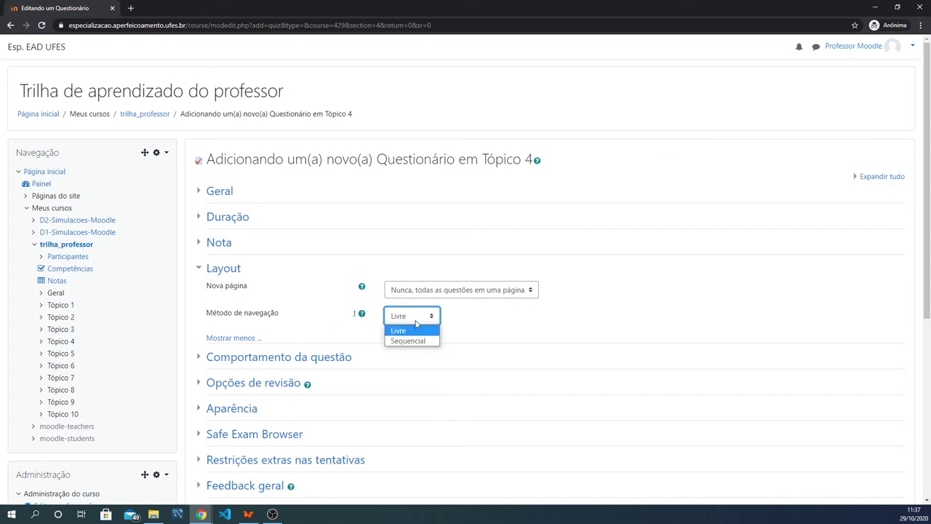
{"action": "left_click", "coordinate": [418, 317]}
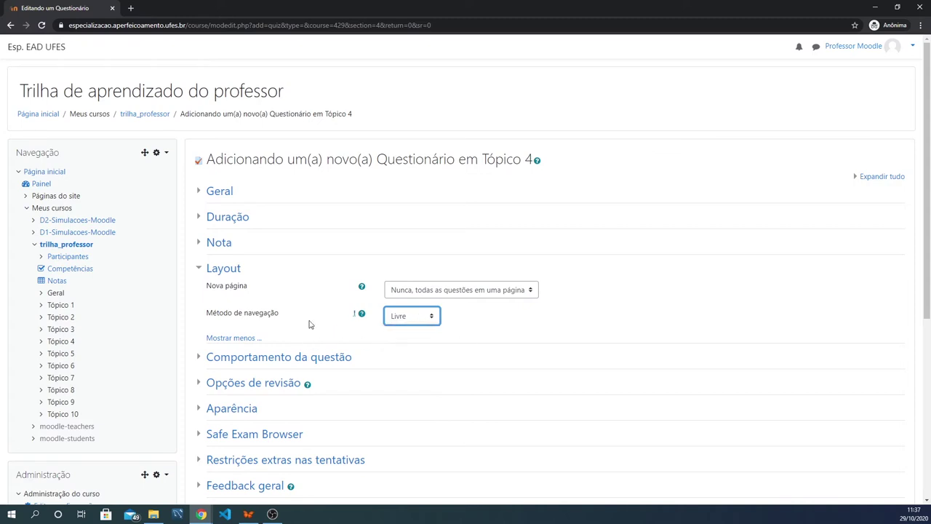
{"action": "left_click", "coordinate": [233, 338]}
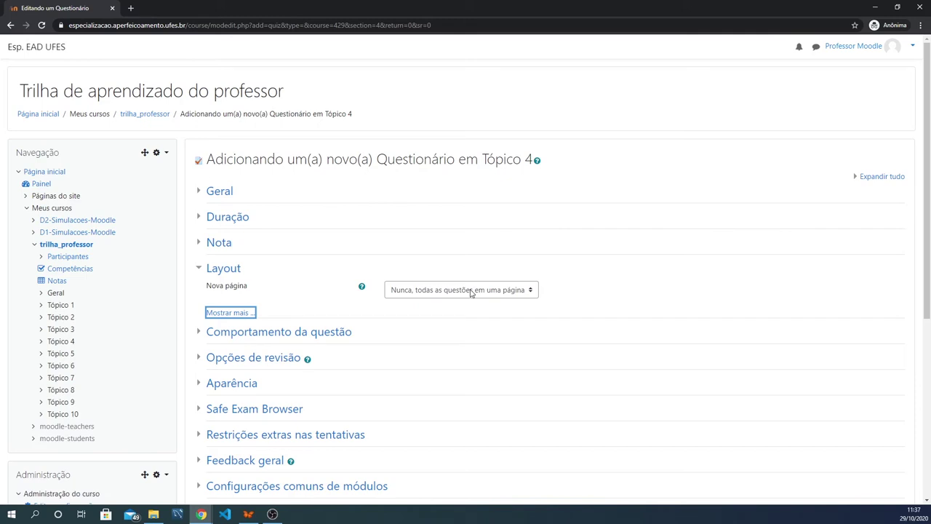
{"action": "left_click", "coordinate": [199, 267]}
Examine the feedback modes for "Como se comportam as questões" under Comportamento da questão, and collapse the section
{"action": "scroll", "coordinate": [252, 244], "scroll_direction": "down", "scroll_amount": 1}
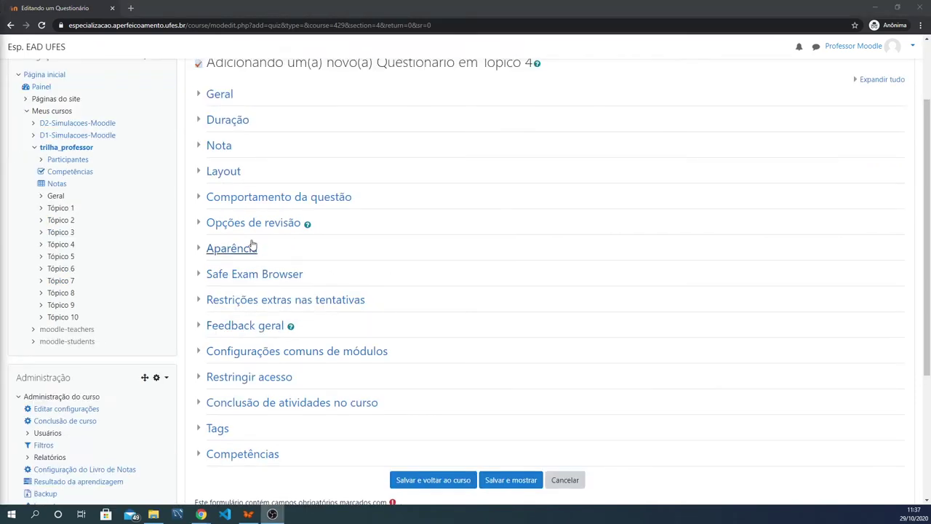
{"action": "left_click", "coordinate": [197, 200]}
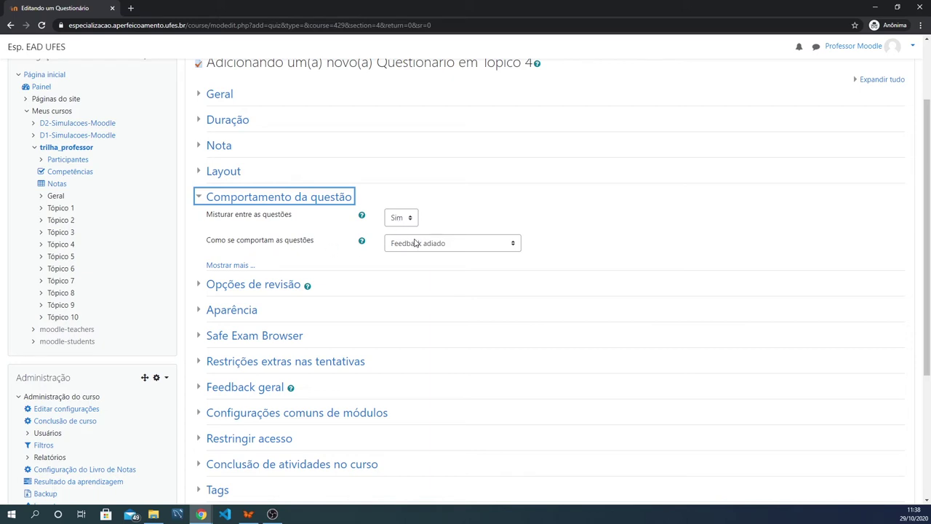
{"action": "left_click", "coordinate": [438, 244]}
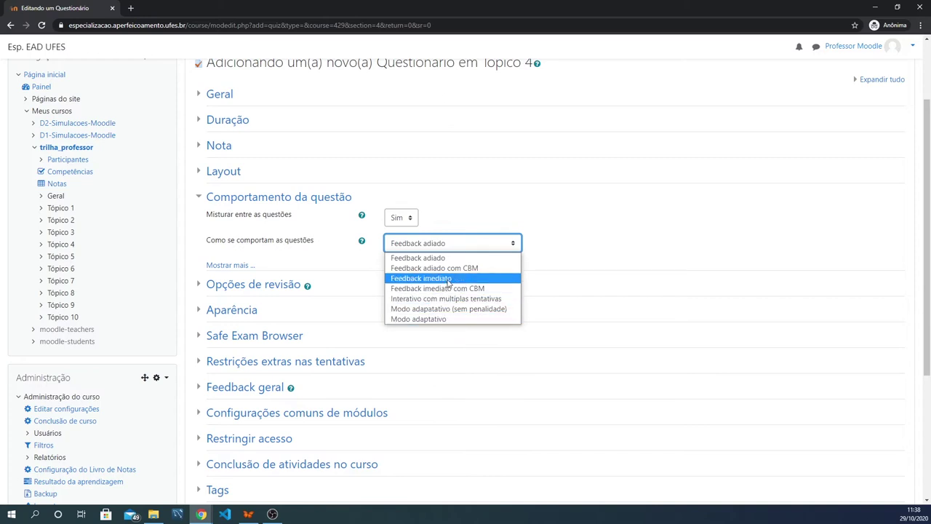
{"action": "left_click", "coordinate": [459, 247]}
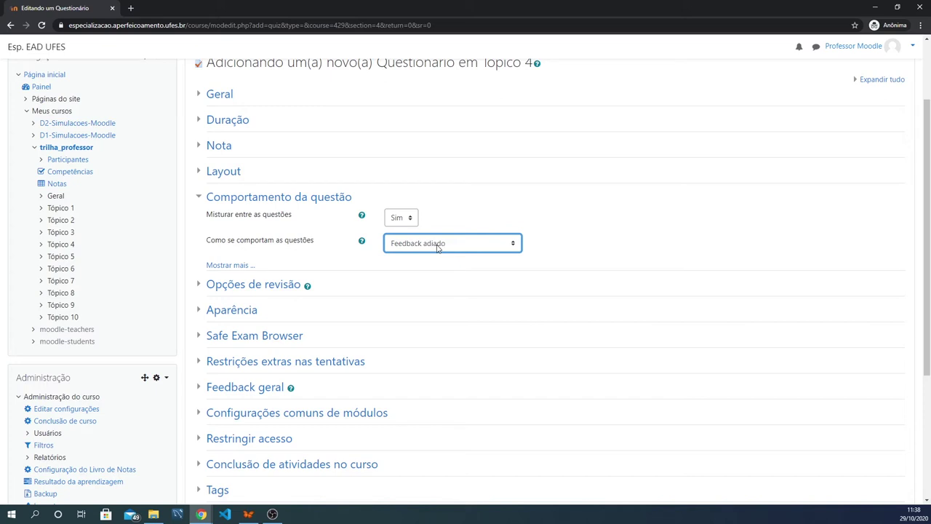
{"action": "left_click", "coordinate": [585, 240]}
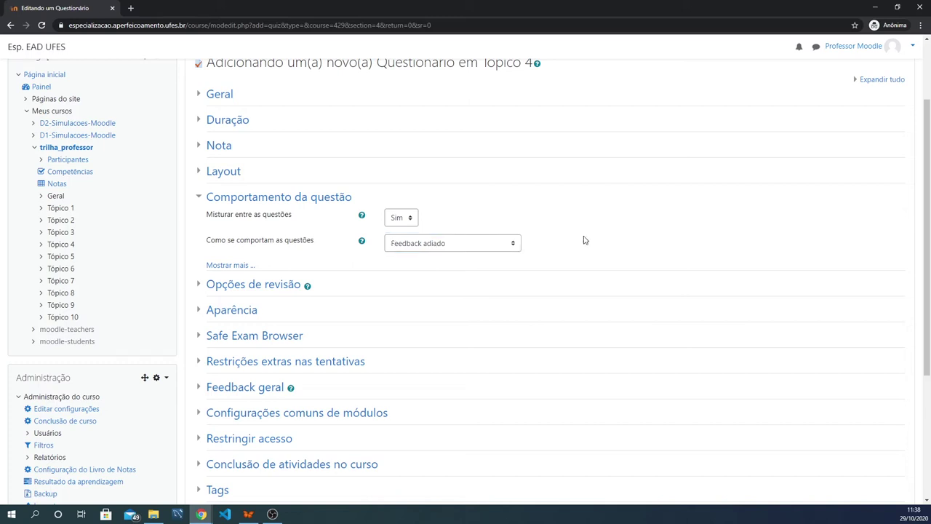
{"action": "left_click", "coordinate": [199, 199]}
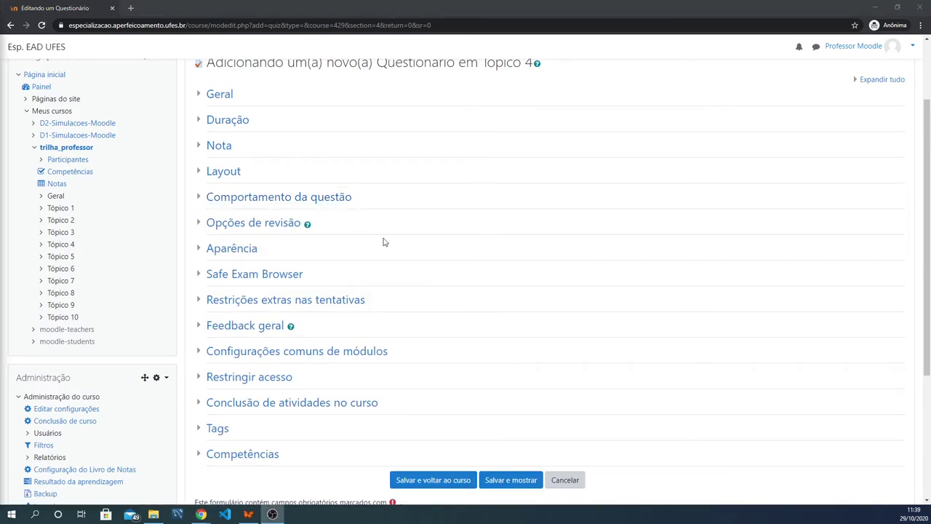
Review the Opções de revisão settings alongside Comportamento da questão, and collapse both sections
{"action": "left_click", "coordinate": [200, 224]}
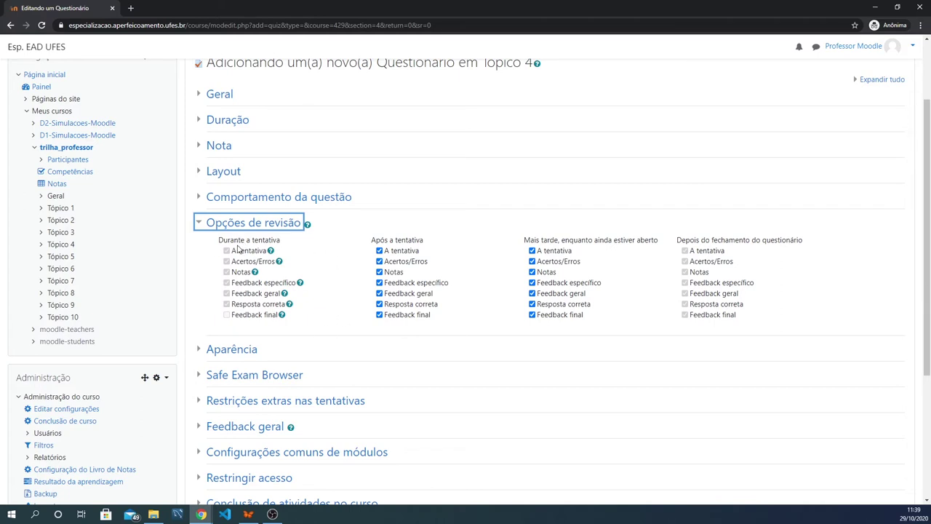
{"action": "left_click", "coordinate": [198, 200]}
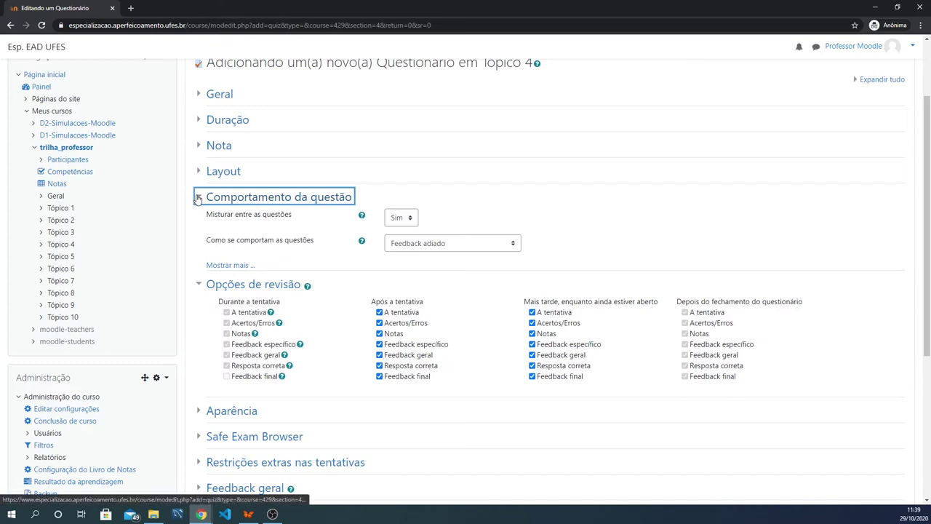
{"action": "left_click", "coordinate": [198, 198]}
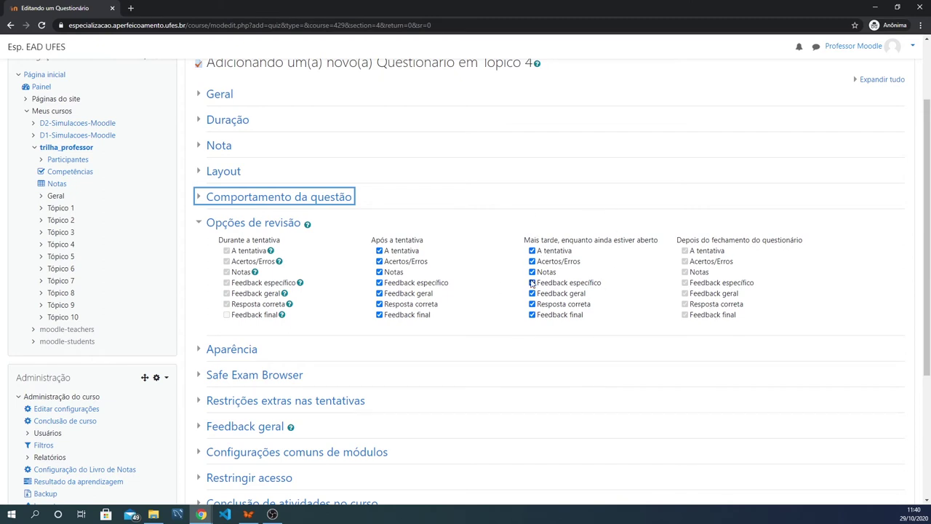
{"action": "left_click", "coordinate": [199, 223]}
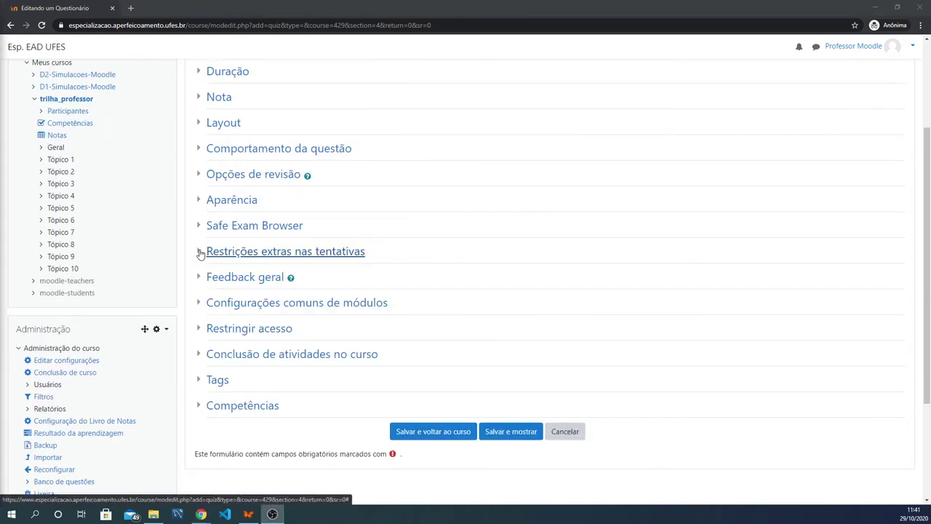
Check Restrições extras nas tentativas, and in Feedback geral enter "Muito bem." as the 100% comment with 50% as the next grade limit
{"action": "left_click", "coordinate": [201, 253]}
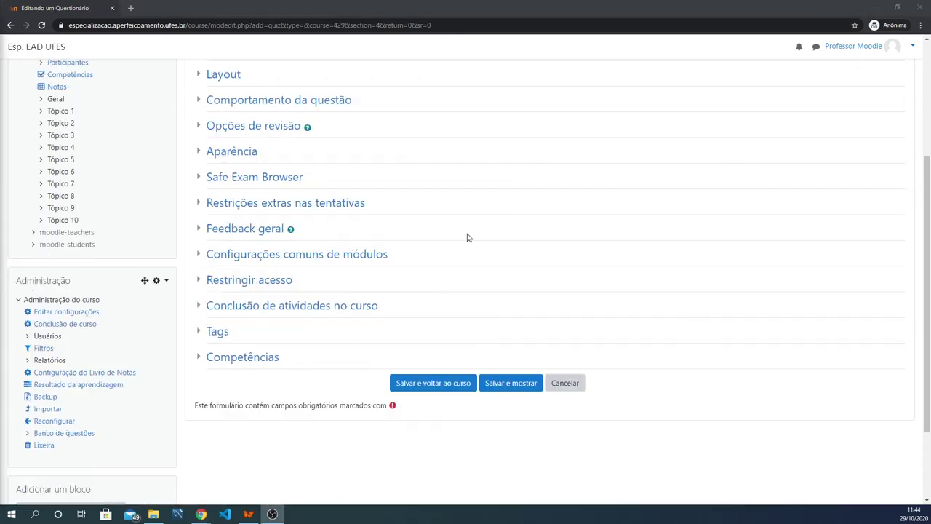
{"action": "left_click", "coordinate": [248, 228]}
{"action": "scroll", "coordinate": [557, 225], "scroll_direction": "down", "scroll_amount": 1}
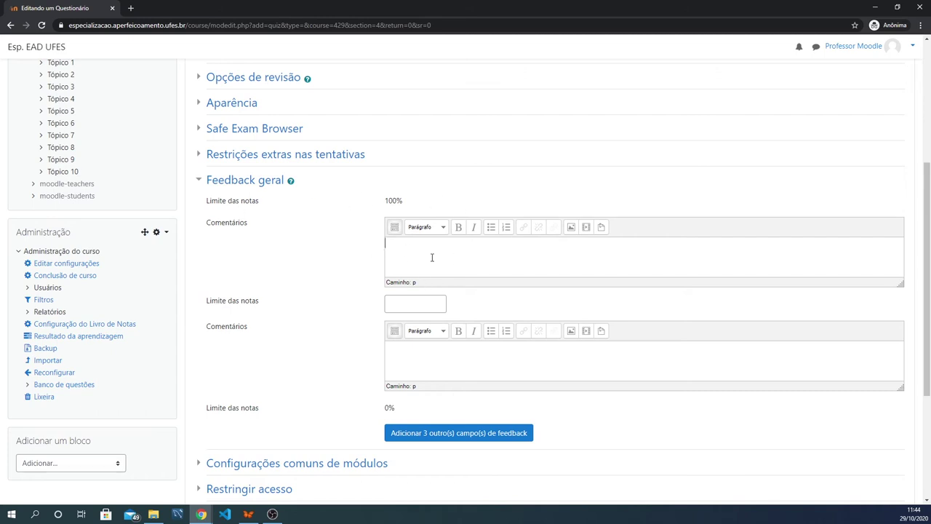
{"action": "type", "text": "Muito bem."}
{"action": "left_click", "coordinate": [413, 307]}
{"action": "type", "text": "50"}
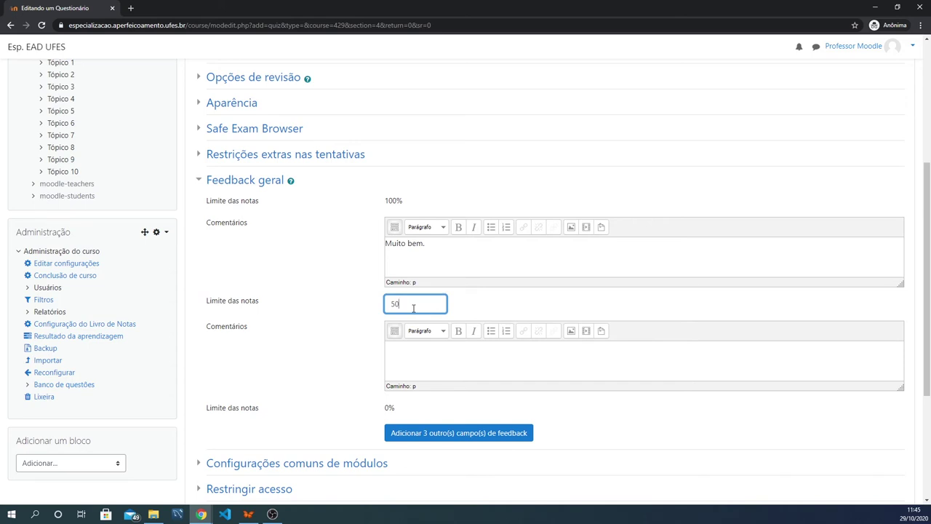
{"action": "type", "text": "%"}
Enter "Precisa melhorar" as the feedback comment for grades below the 50% limit, and collapse Feedback geral
{"action": "left_click", "coordinate": [408, 359]}
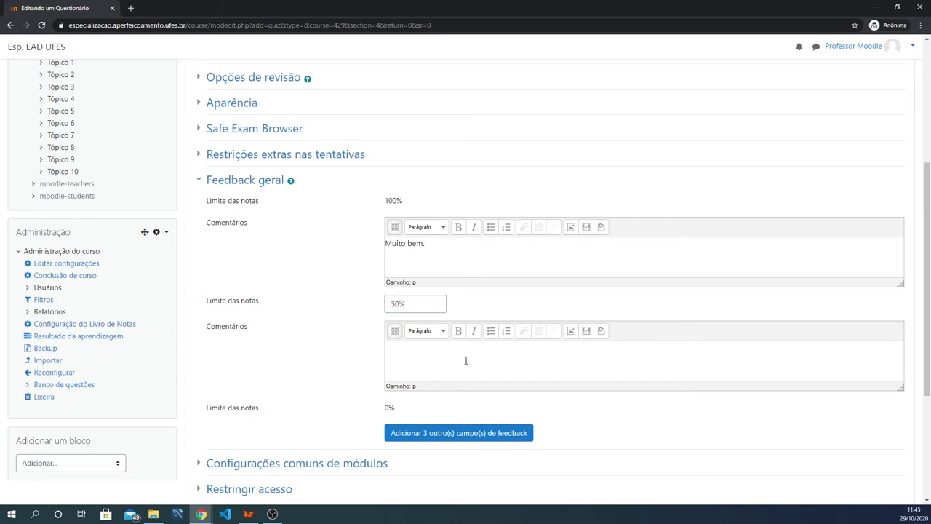
{"action": "type", "text": "Precisa melhorar"}
{"action": "left_click", "coordinate": [425, 347]}
{"action": "key", "text": "BackSpace"}
{"action": "scroll", "coordinate": [448, 353], "scroll_direction": "down", "scroll_amount": 2}
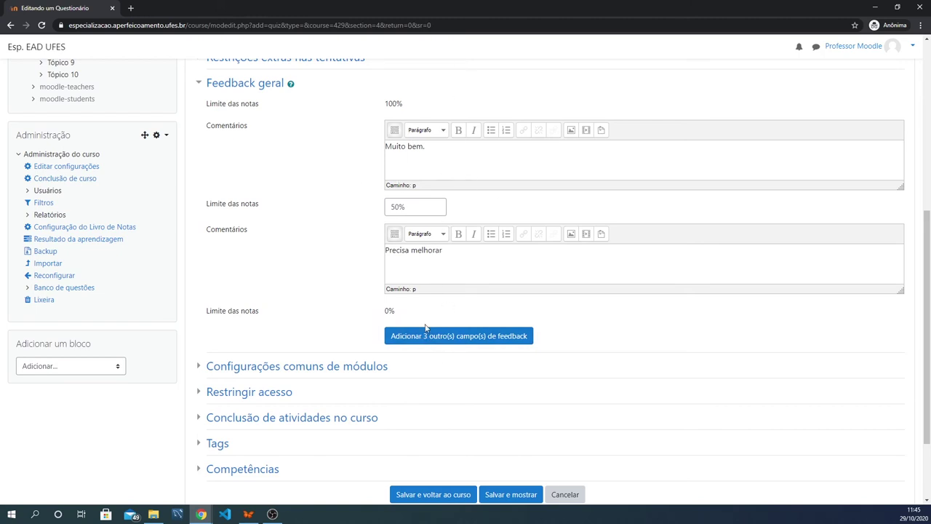
{"action": "scroll", "coordinate": [422, 305], "scroll_direction": "up", "scroll_amount": 1}
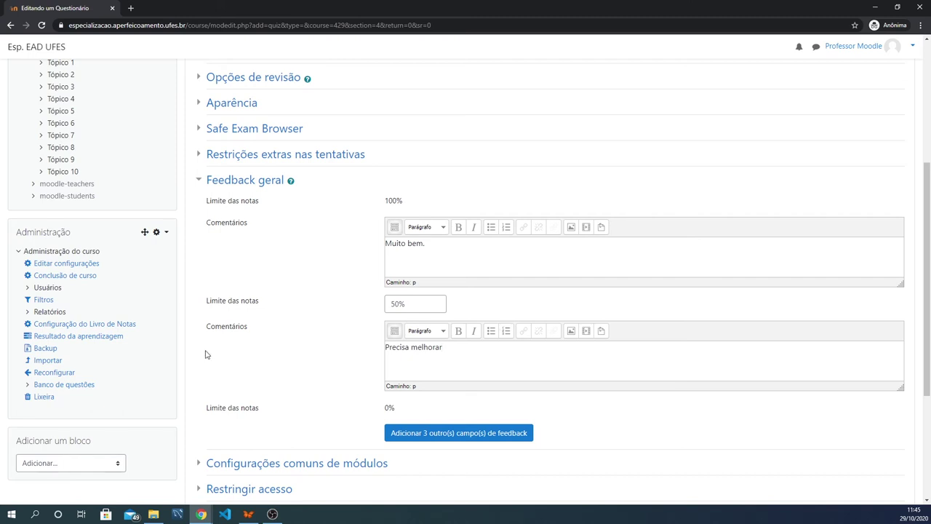
{"action": "left_click", "coordinate": [204, 182]}
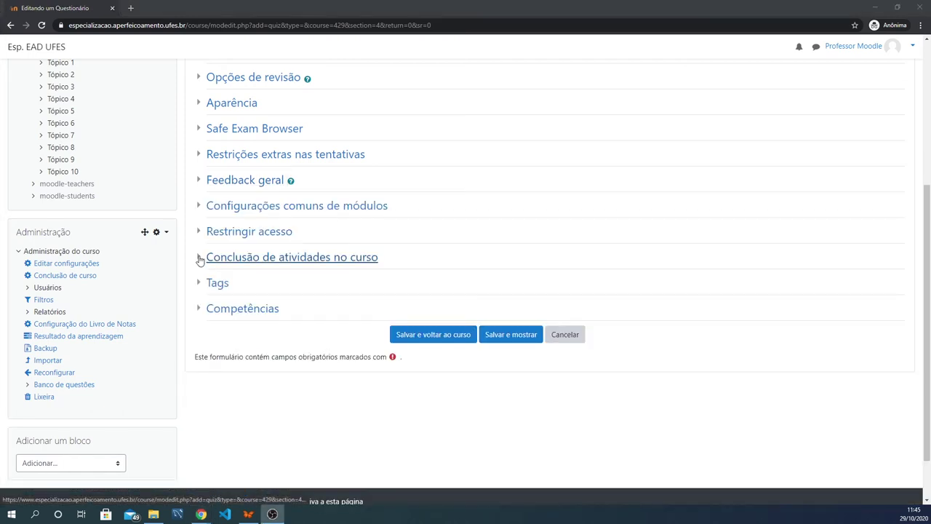
Examine the Acompanhamento de Conclusão options under Conclusão de atividades no curso, and collapse the section
{"action": "left_click", "coordinate": [201, 259]}
{"action": "left_click", "coordinate": [524, 281]}
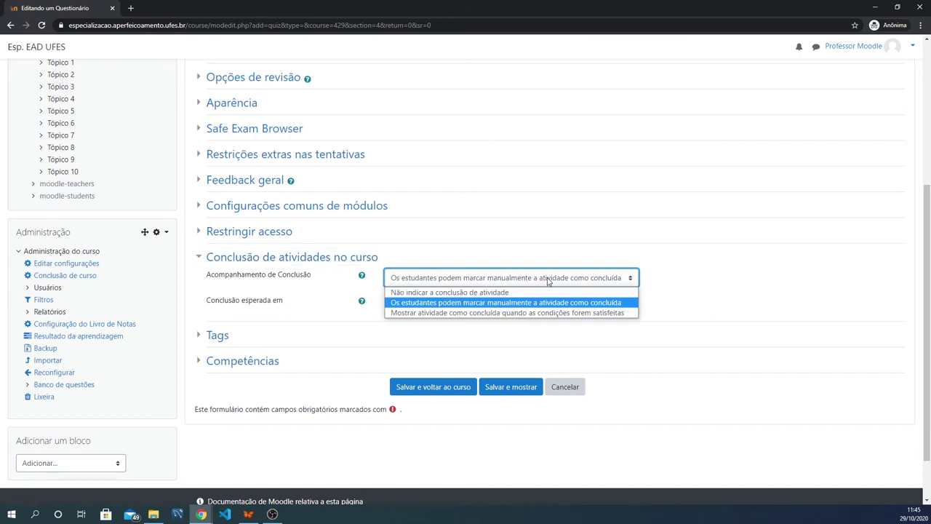
{"action": "left_click", "coordinate": [730, 279]}
{"action": "left_click", "coordinate": [502, 281]}
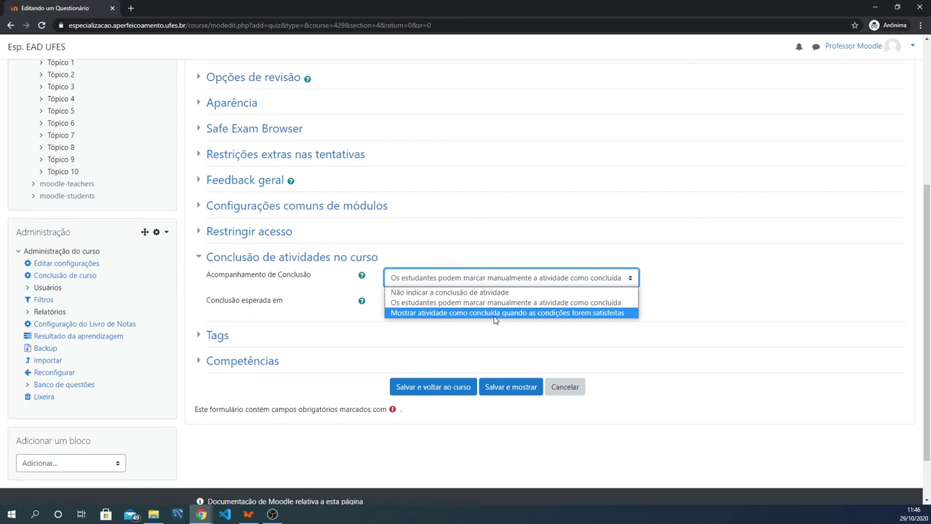
{"action": "left_click", "coordinate": [528, 276]}
{"action": "left_click", "coordinate": [684, 277]}
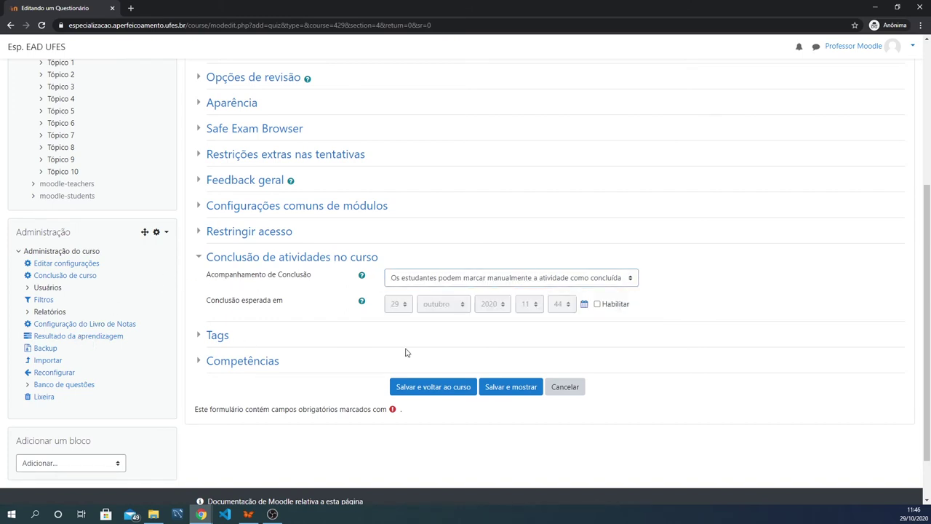
{"action": "left_click", "coordinate": [201, 259]}
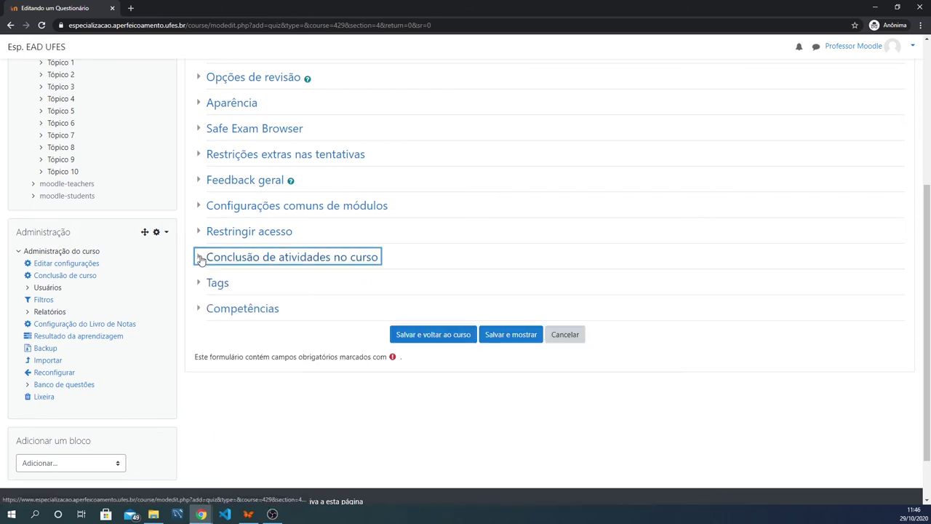
In the Geral section, name the quiz "Nova atividade do tipo questionário" and collapse the section
{"action": "scroll", "coordinate": [441, 324], "scroll_direction": "up", "scroll_amount": 3}
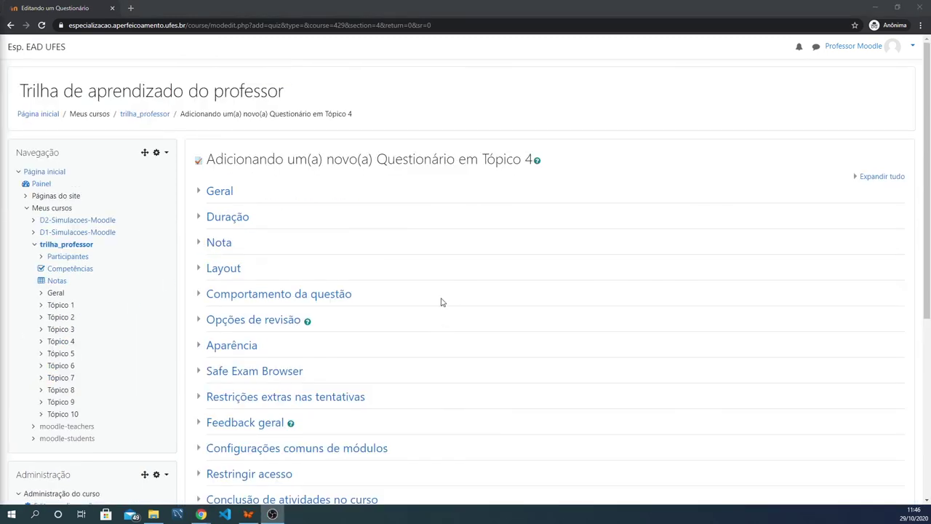
{"action": "left_click", "coordinate": [197, 191]}
{"action": "left_click", "coordinate": [420, 210]}
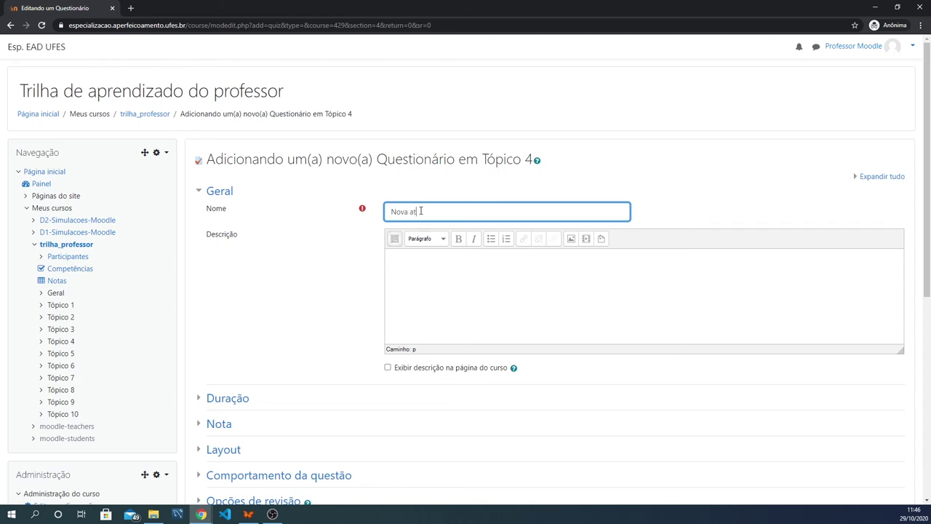
{"action": "type", "text": "Nova atividade do tipo questionário"}
{"action": "scroll", "coordinate": [437, 233], "scroll_direction": "down", "scroll_amount": 2}
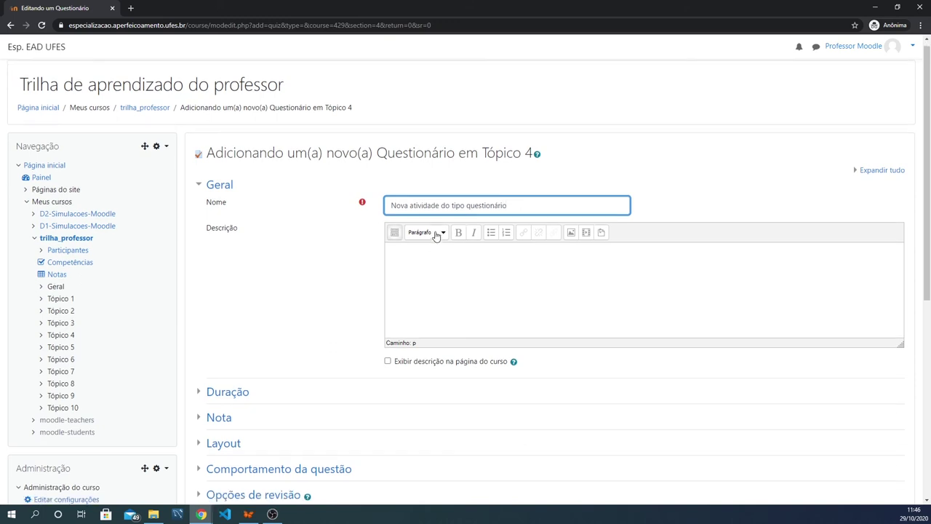
{"action": "left_click", "coordinate": [200, 94]}
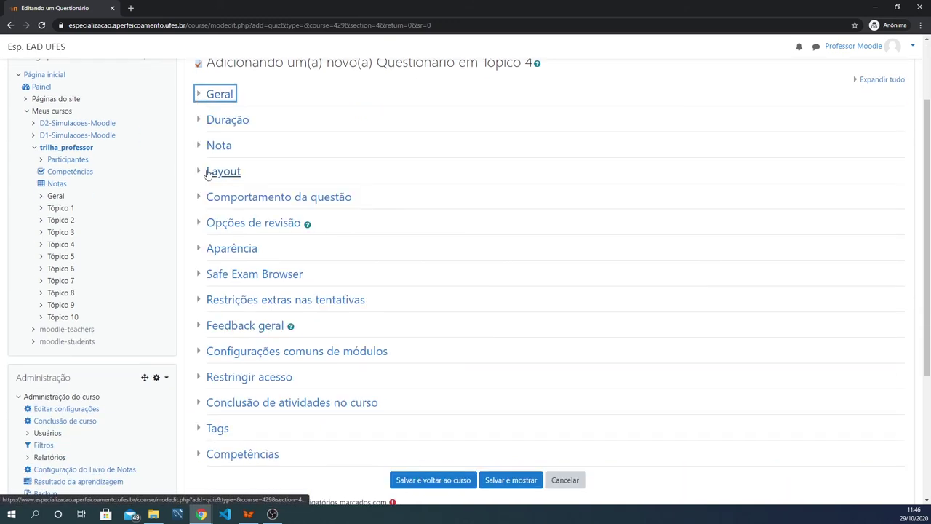
Review the opening, closing and time limit settings under Duração, and collapse the section
{"action": "left_click", "coordinate": [203, 120]}
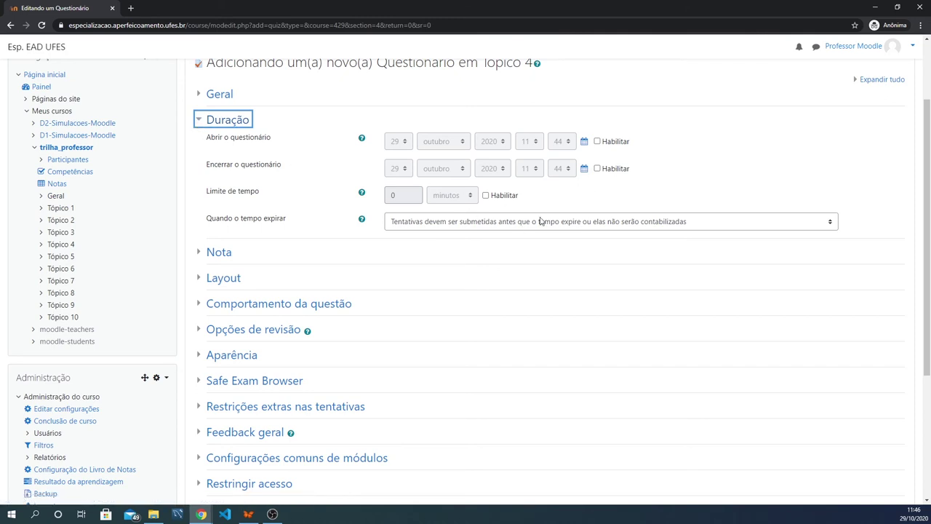
{"action": "left_click", "coordinate": [757, 195]}
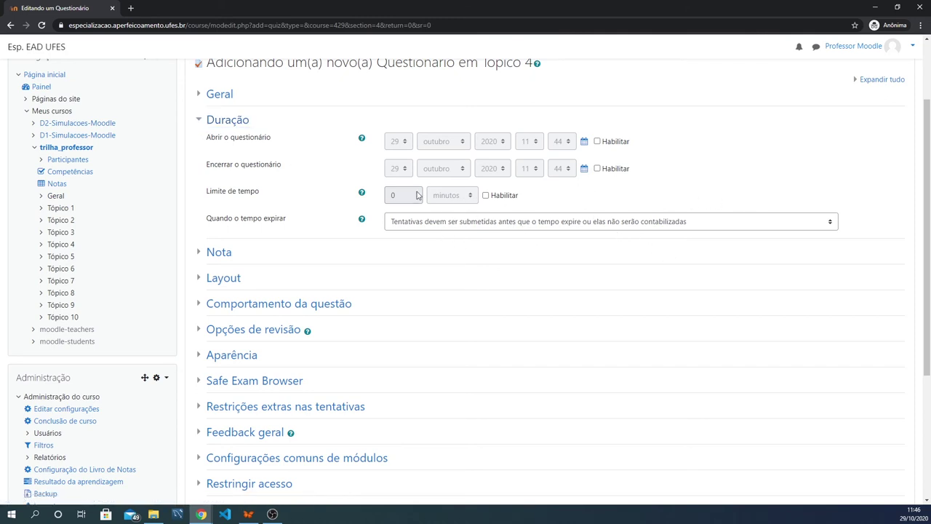
{"action": "left_click", "coordinate": [194, 120]}
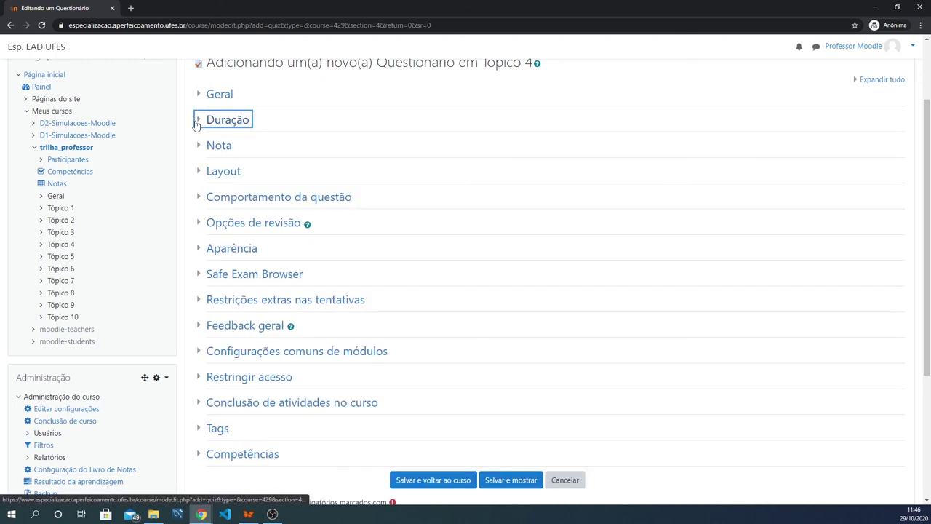
In the Nota section, set Tentativas permitidas to 1 and collapse the section
{"action": "left_click", "coordinate": [200, 148]}
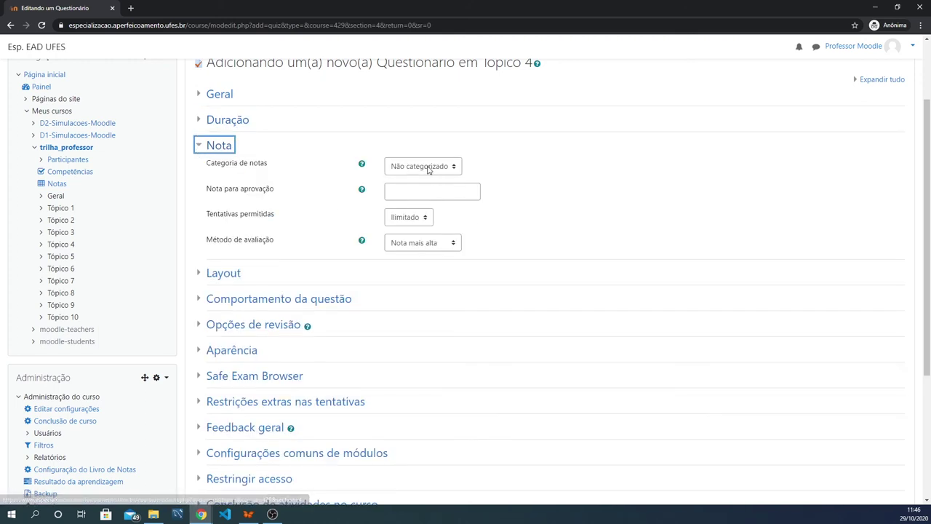
{"action": "left_click", "coordinate": [420, 217]}
{"action": "left_click", "coordinate": [414, 242]}
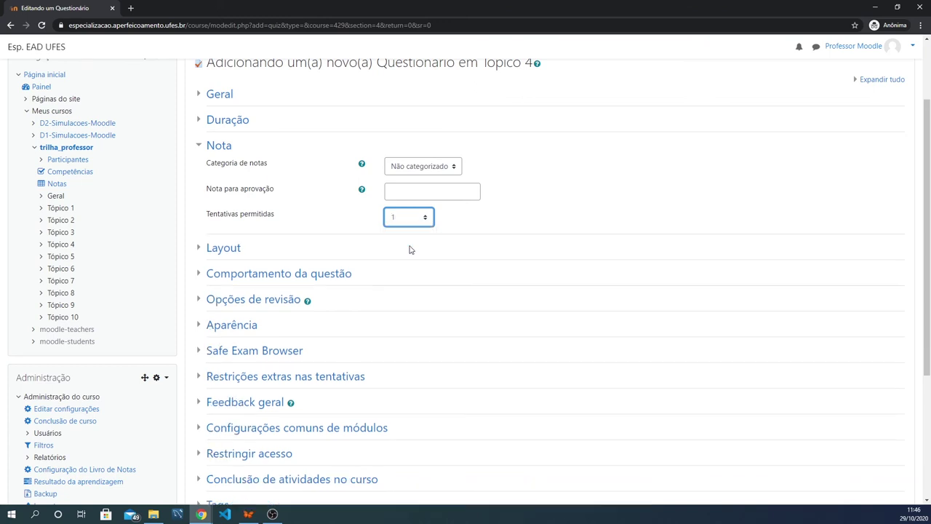
{"action": "left_click", "coordinate": [207, 147]}
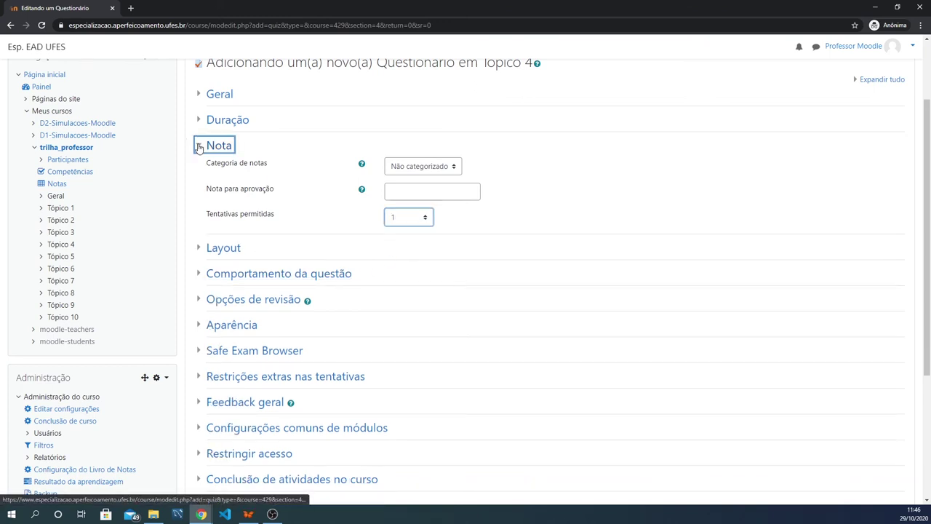
Set Nova página to "Nunca, todas as questões em uma página" under Layout, and collapse the section
{"action": "left_click", "coordinate": [200, 174]}
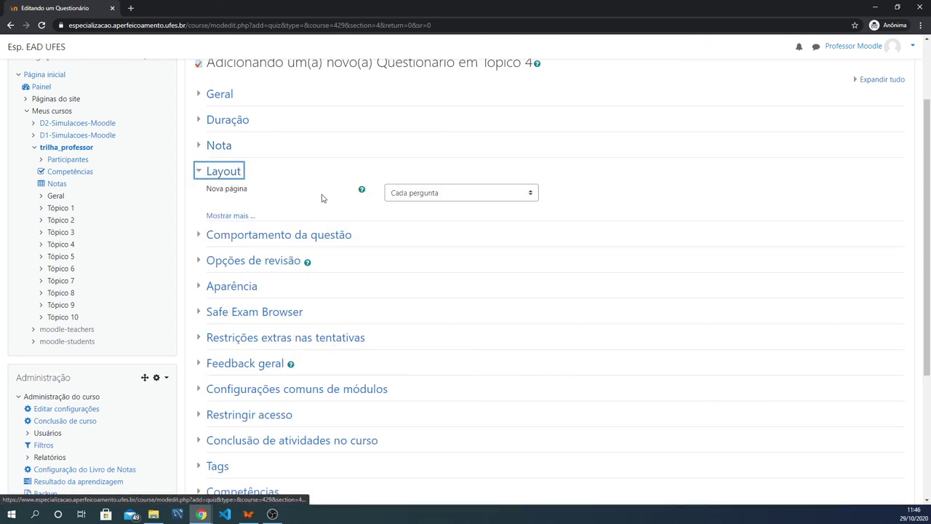
{"action": "left_click", "coordinate": [456, 193]}
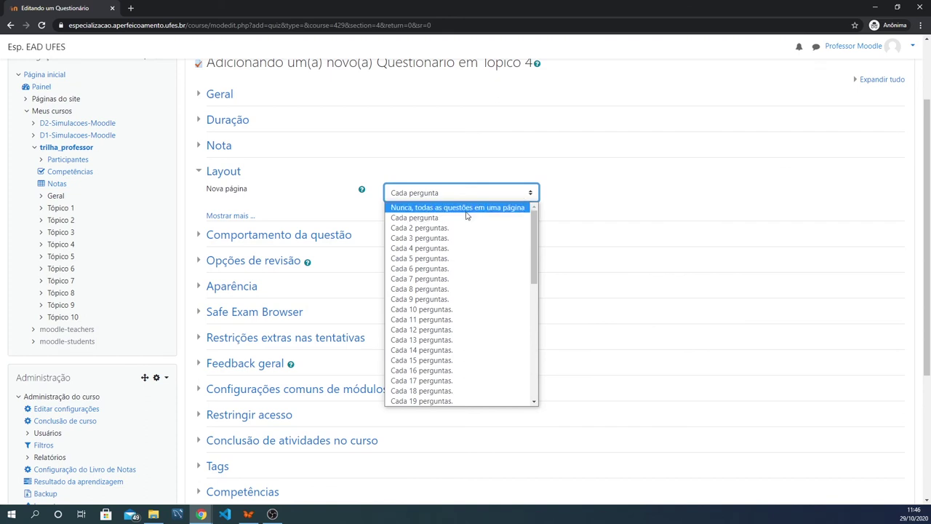
{"action": "left_click", "coordinate": [466, 209]}
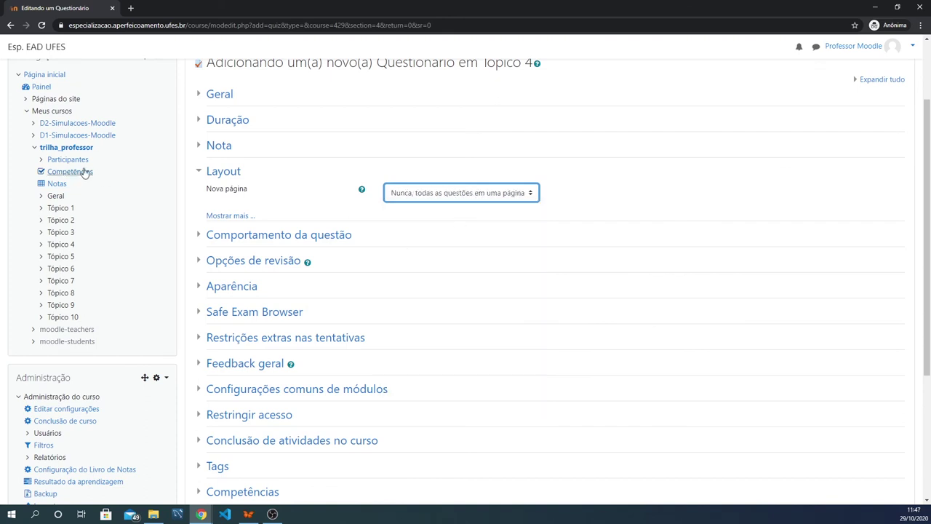
{"action": "left_click", "coordinate": [195, 175]}
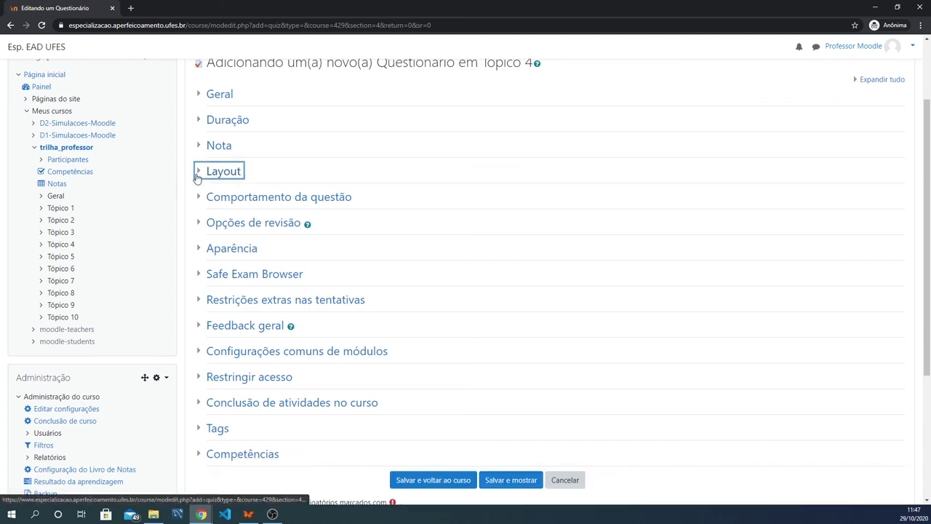
Review the Comportamento da questão and Opções de revisão settings, collapsing each section
{"action": "left_click", "coordinate": [198, 196]}
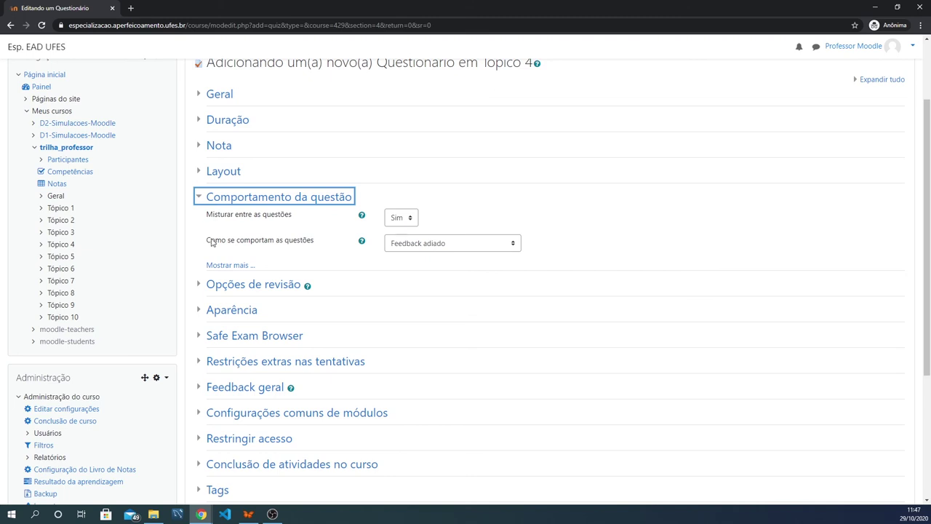
{"action": "left_click", "coordinate": [198, 196]}
{"action": "left_click", "coordinate": [198, 223]}
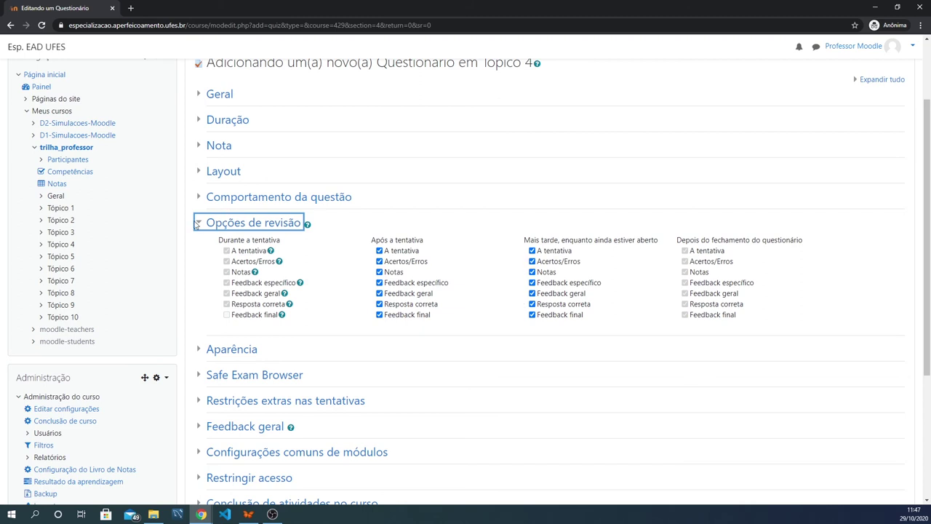
{"action": "left_click", "coordinate": [197, 223]}
Review the Aparência and Restrições extras nas tentativas settings, collapsing each section
{"action": "left_click", "coordinate": [201, 249]}
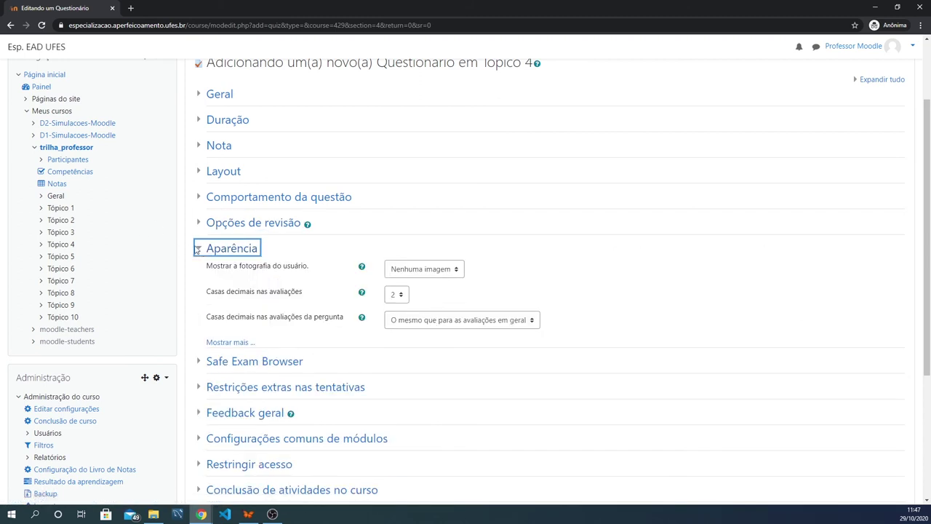
{"action": "left_click", "coordinate": [197, 250]}
{"action": "scroll", "coordinate": [359, 185], "scroll_direction": "down", "scroll_amount": 3}
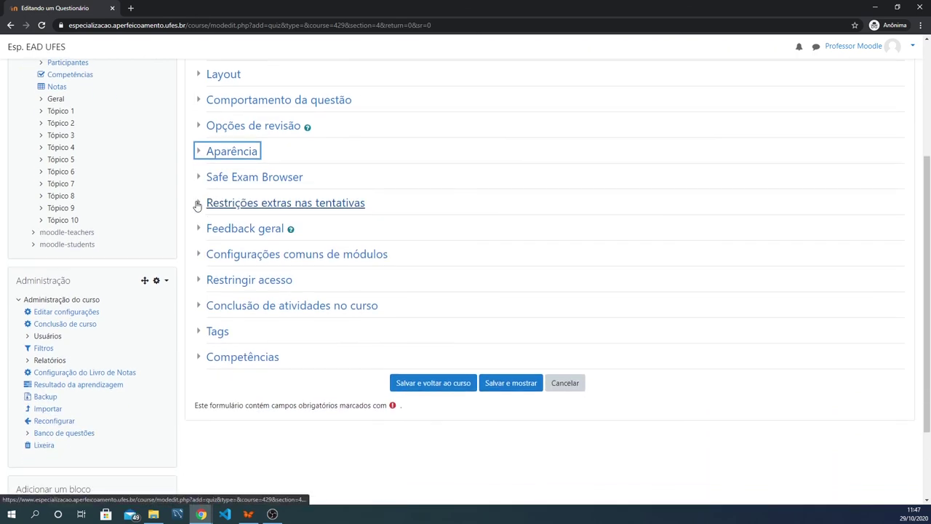
{"action": "left_click", "coordinate": [197, 205]}
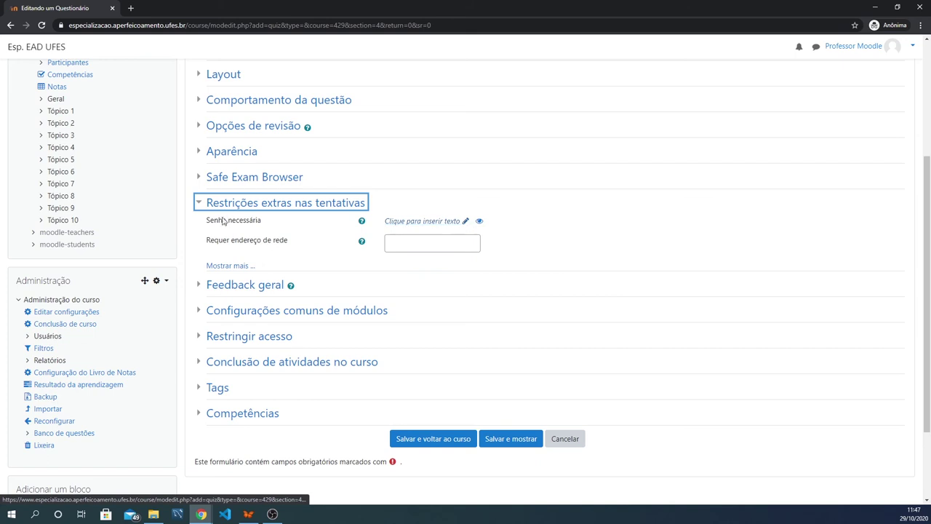
{"action": "left_click", "coordinate": [198, 204]}
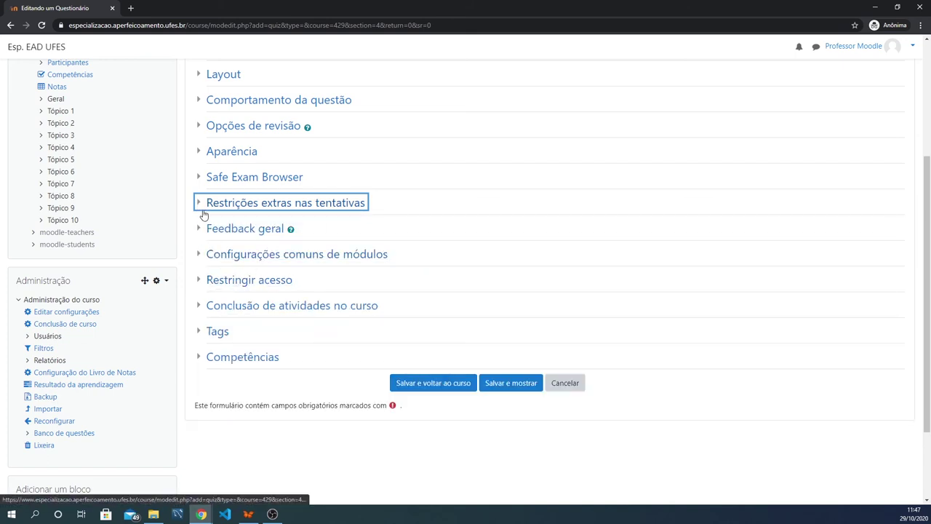
Review the Configurações comuns de módulos and Conclusão de atividades no curso settings, collapsing each section
{"action": "left_click", "coordinate": [200, 254]}
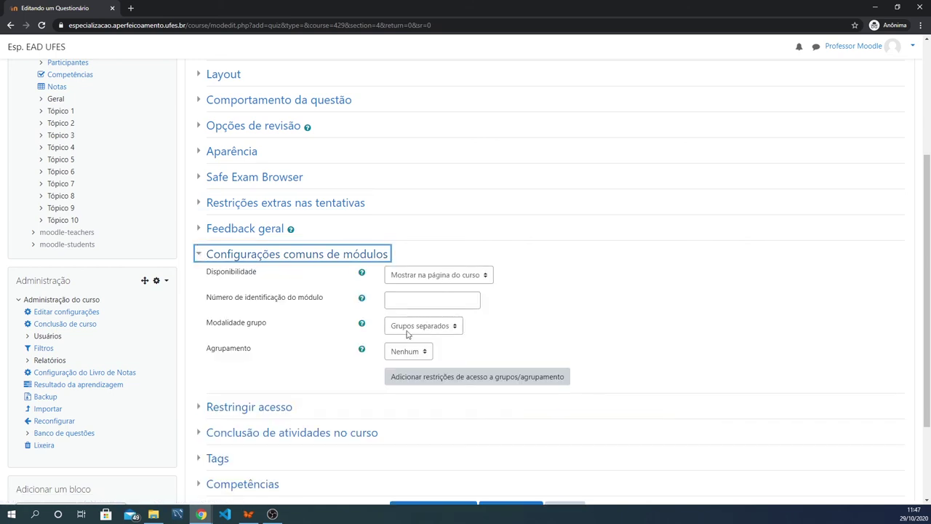
{"action": "left_click", "coordinate": [200, 256]}
{"action": "scroll", "coordinate": [236, 211], "scroll_direction": "down", "scroll_amount": 2}
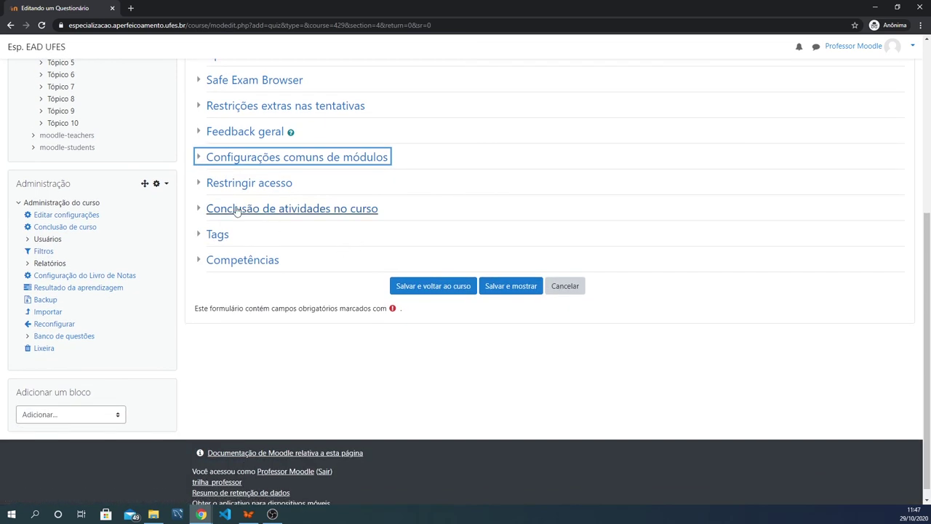
{"action": "left_click", "coordinate": [199, 211]}
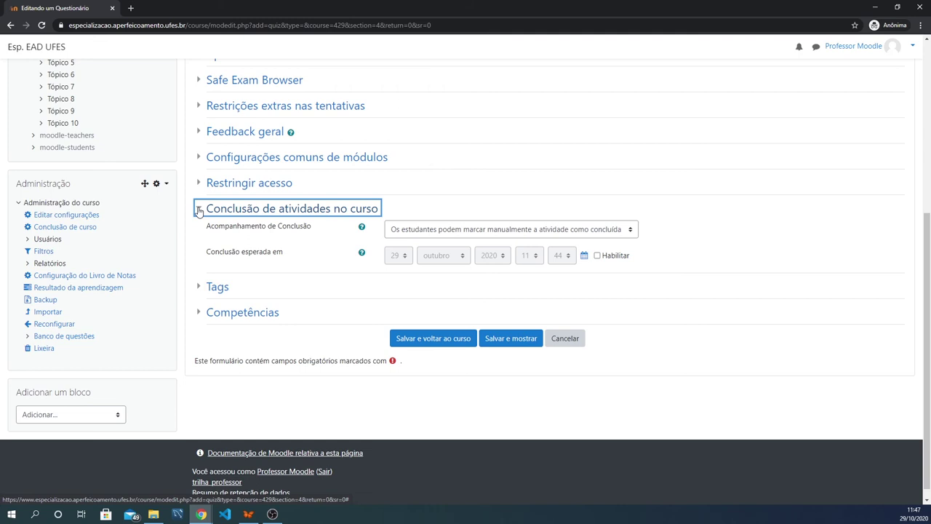
{"action": "left_click", "coordinate": [199, 211]}
{"action": "scroll", "coordinate": [364, 270], "scroll_direction": "up", "scroll_amount": 3}
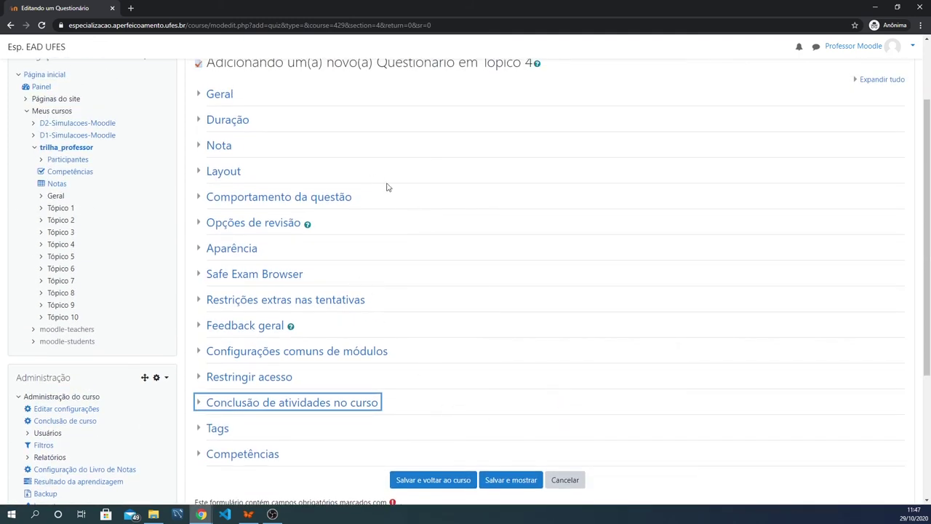
Save the new Questionário activity, returning to the course page, and turn off the course's editing mode
{"action": "left_click", "coordinate": [435, 482]}
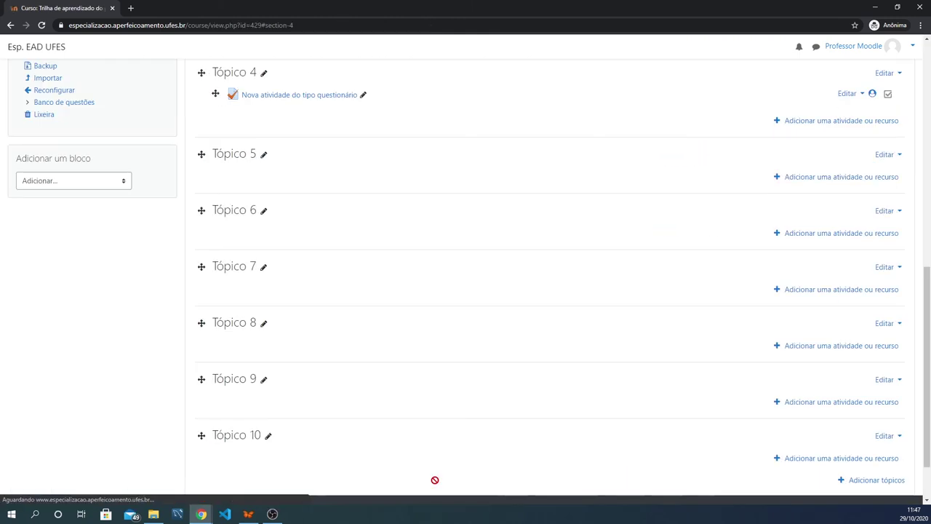
{"action": "scroll", "coordinate": [392, 370], "scroll_direction": "up", "scroll_amount": 2}
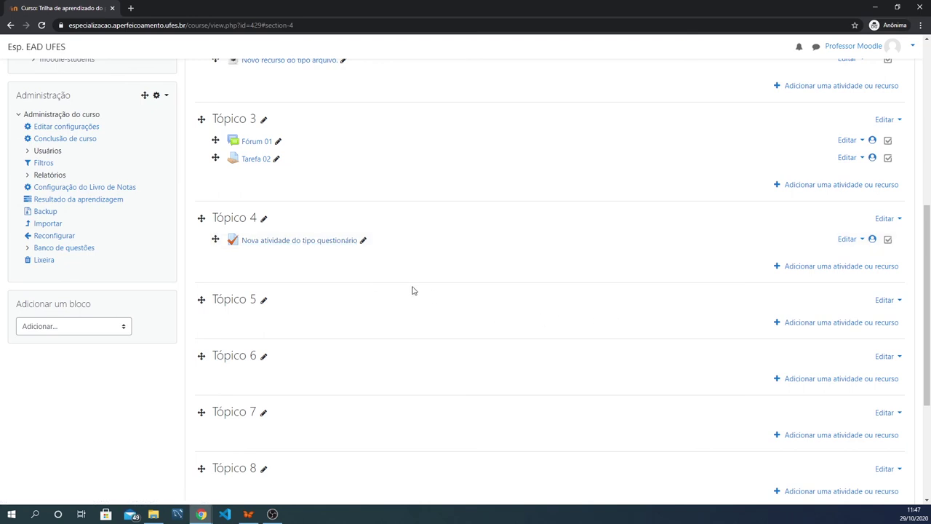
{"action": "scroll", "coordinate": [582, 313], "scroll_direction": "up", "scroll_amount": 4}
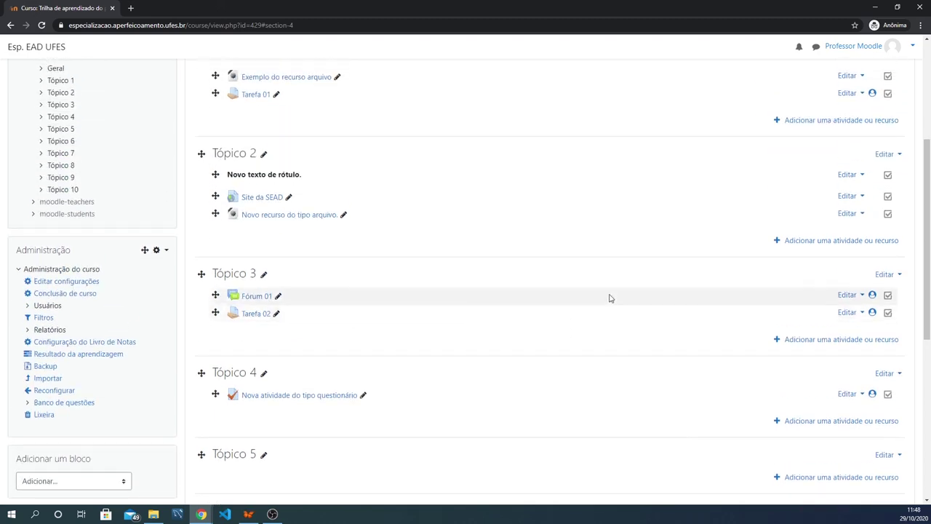
{"action": "scroll", "coordinate": [864, 168], "scroll_direction": "up", "scroll_amount": 2}
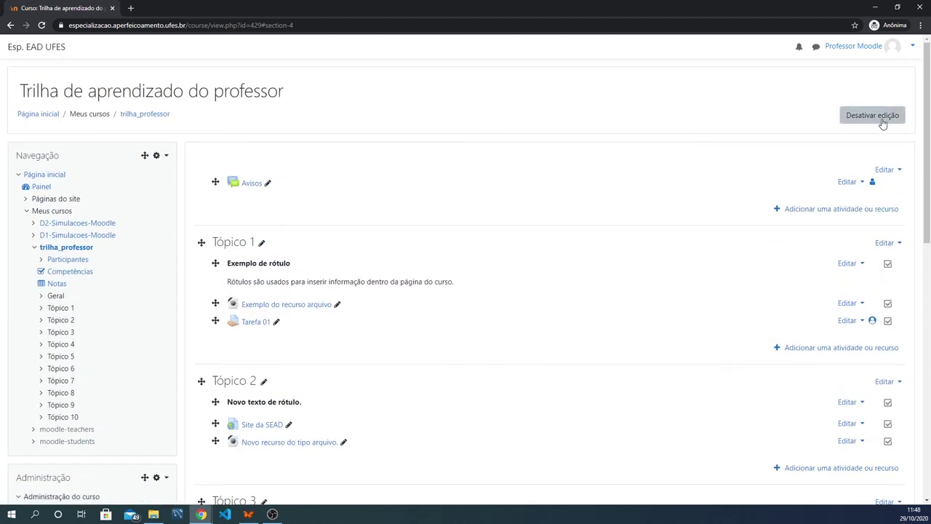
{"action": "left_click", "coordinate": [882, 120]}
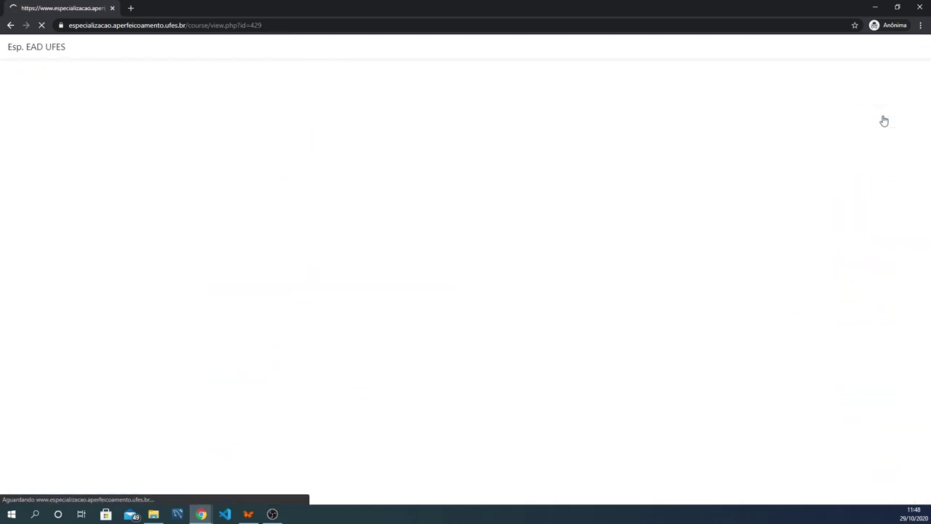
{"action": "scroll", "coordinate": [643, 216], "scroll_direction": "down", "scroll_amount": 2}
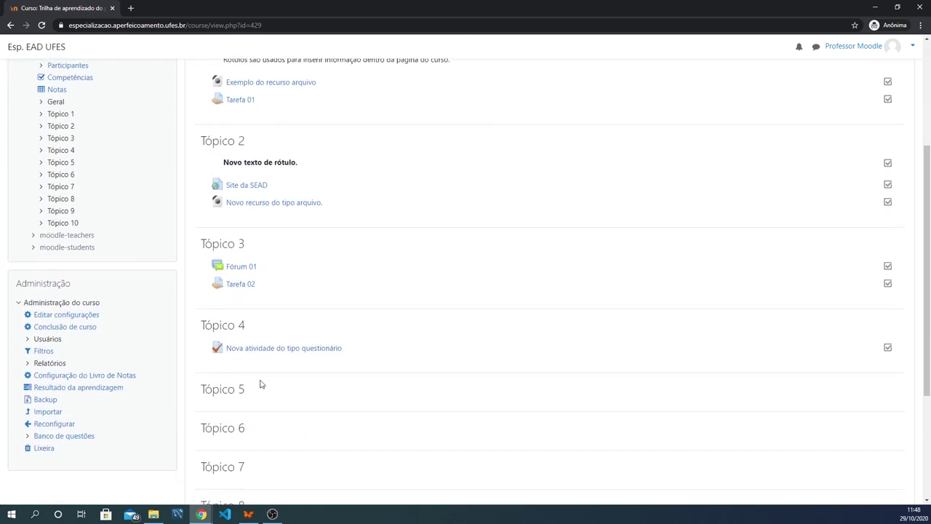